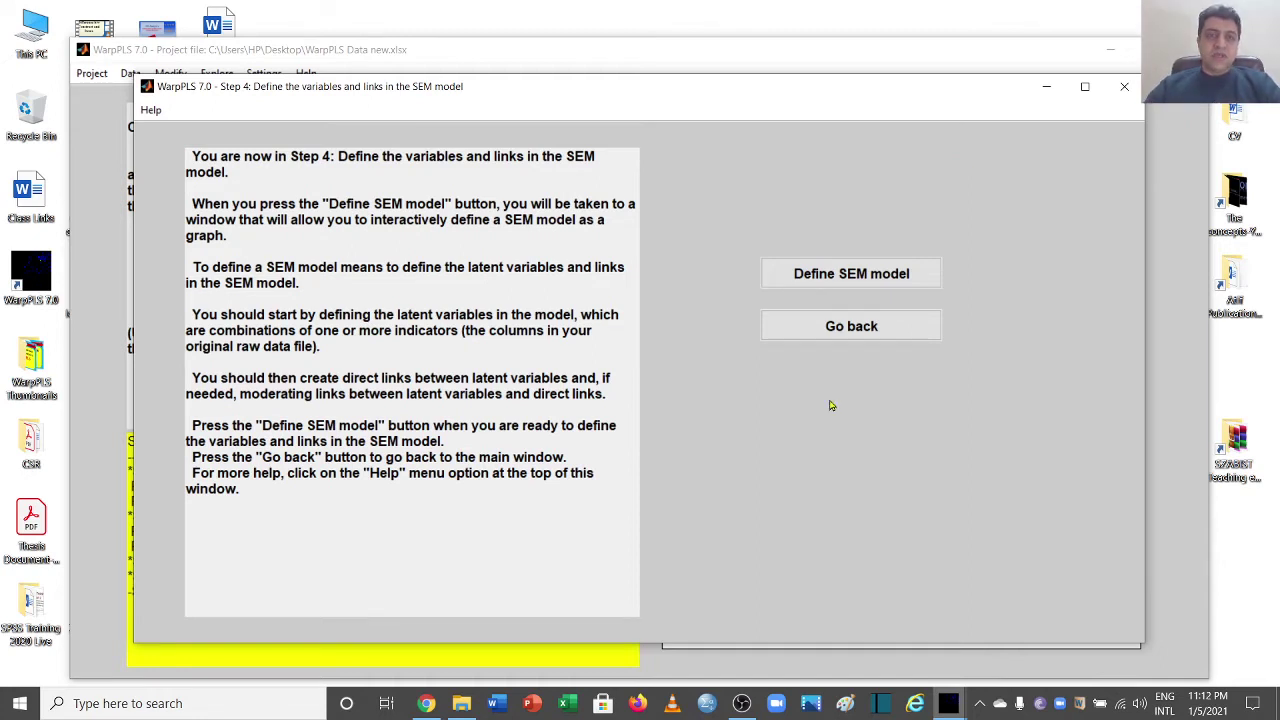
- Open the SEM model editor full-screen and place a new latent variable on the canvas
click(838, 285)
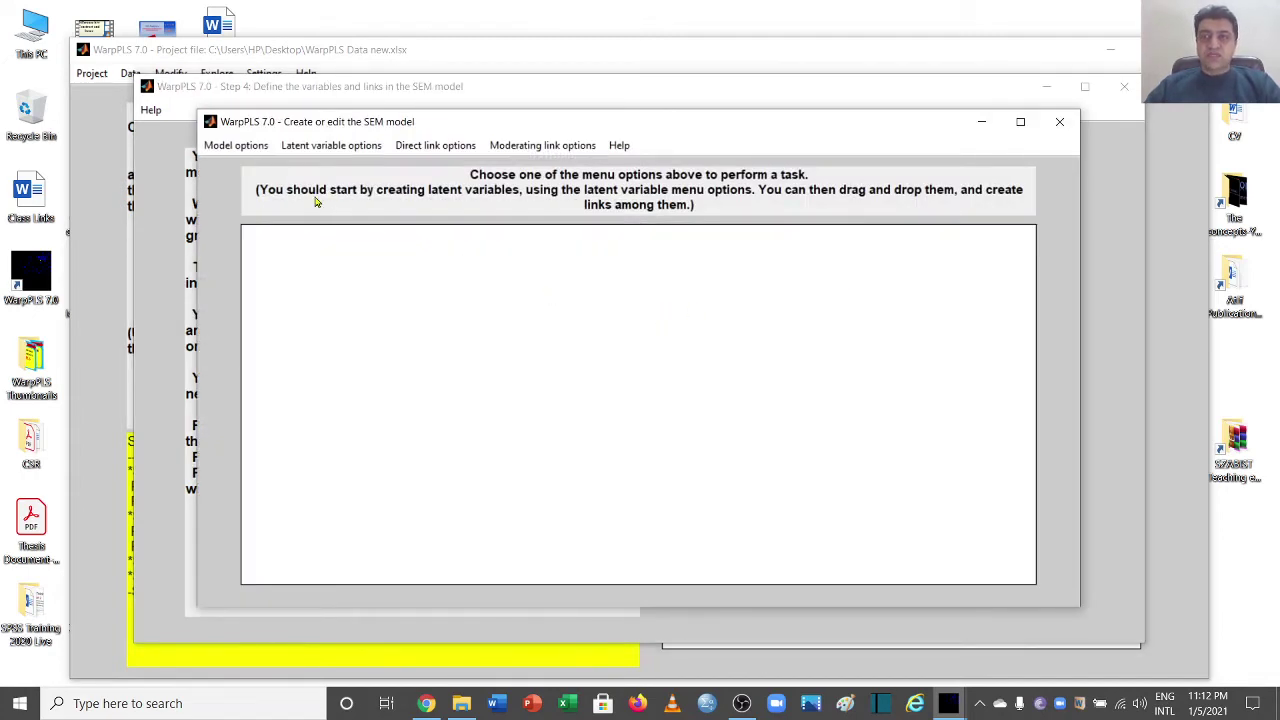
click(1020, 121)
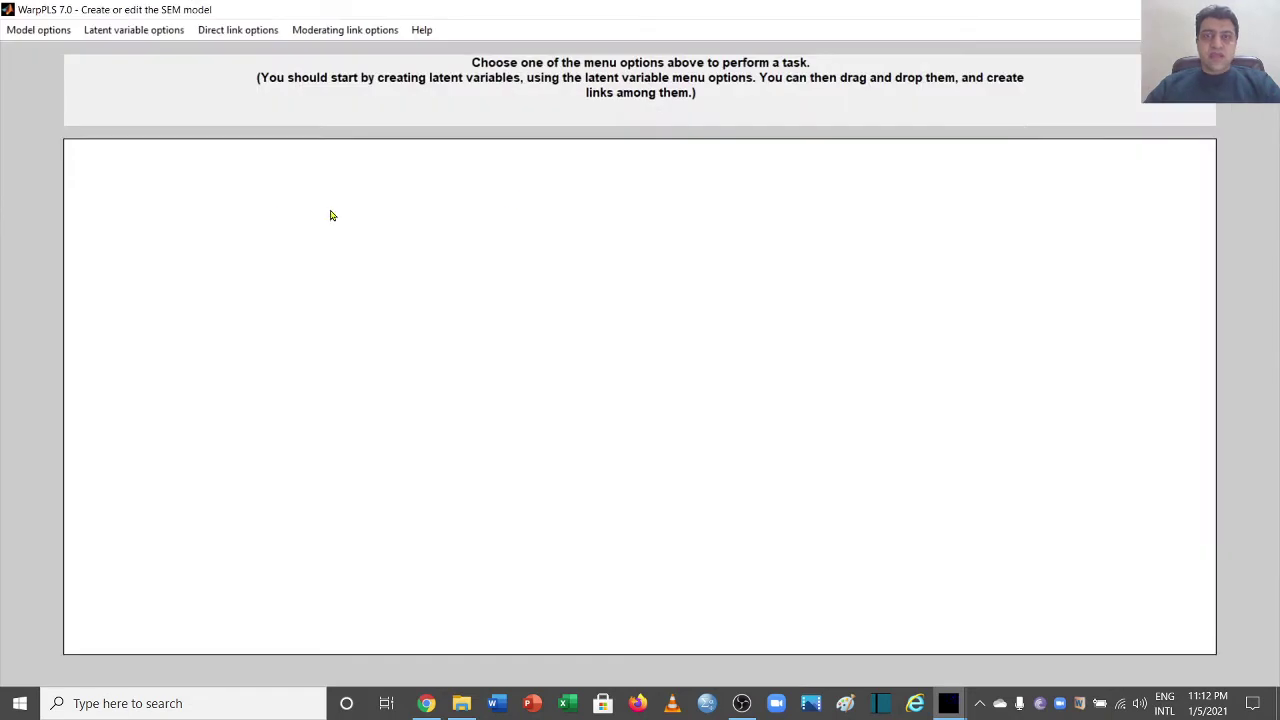
click(133, 30)
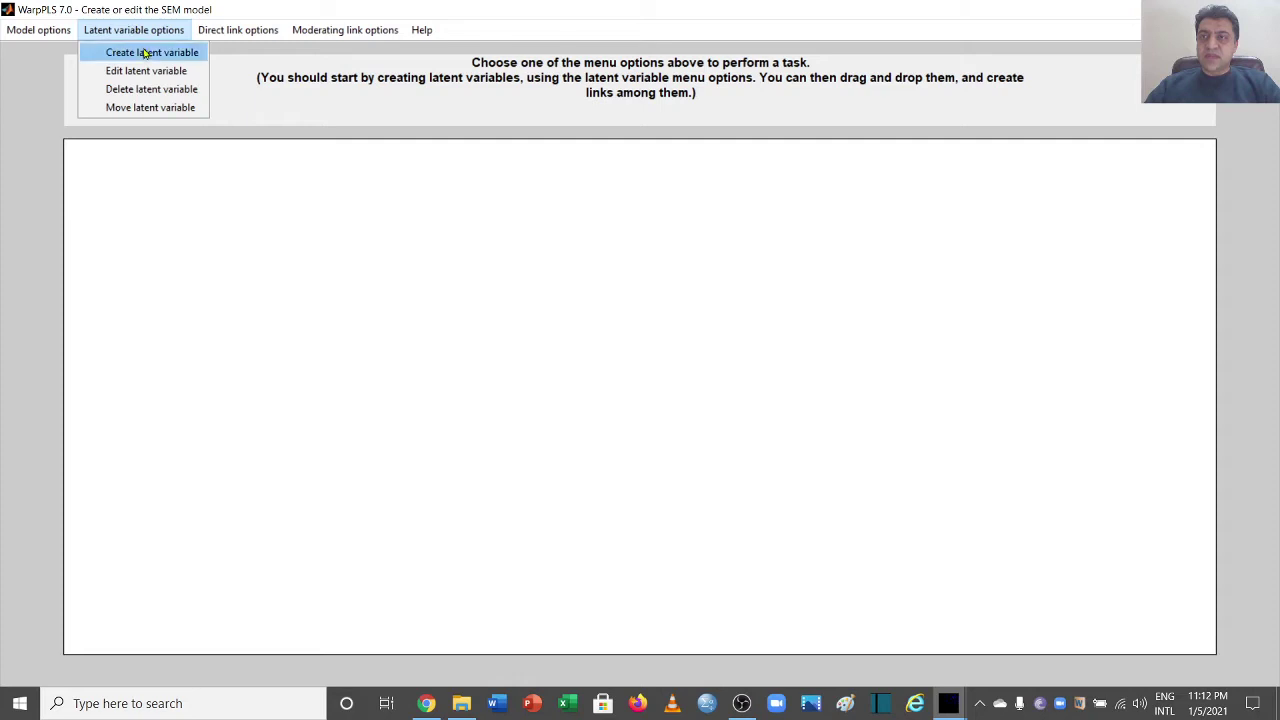
click(145, 52)
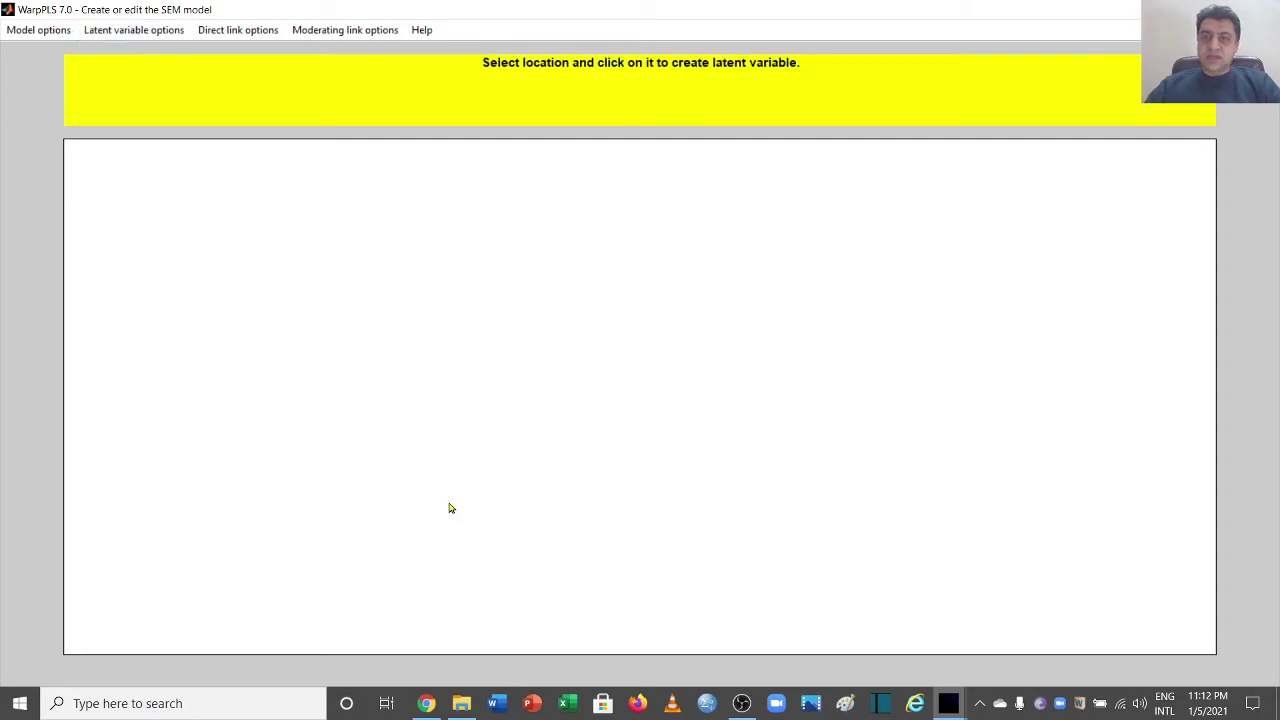
click(295, 367)
- Give the new latent variable indicators LO1–LO10, name it LO, and save it
triple_click(776, 433)
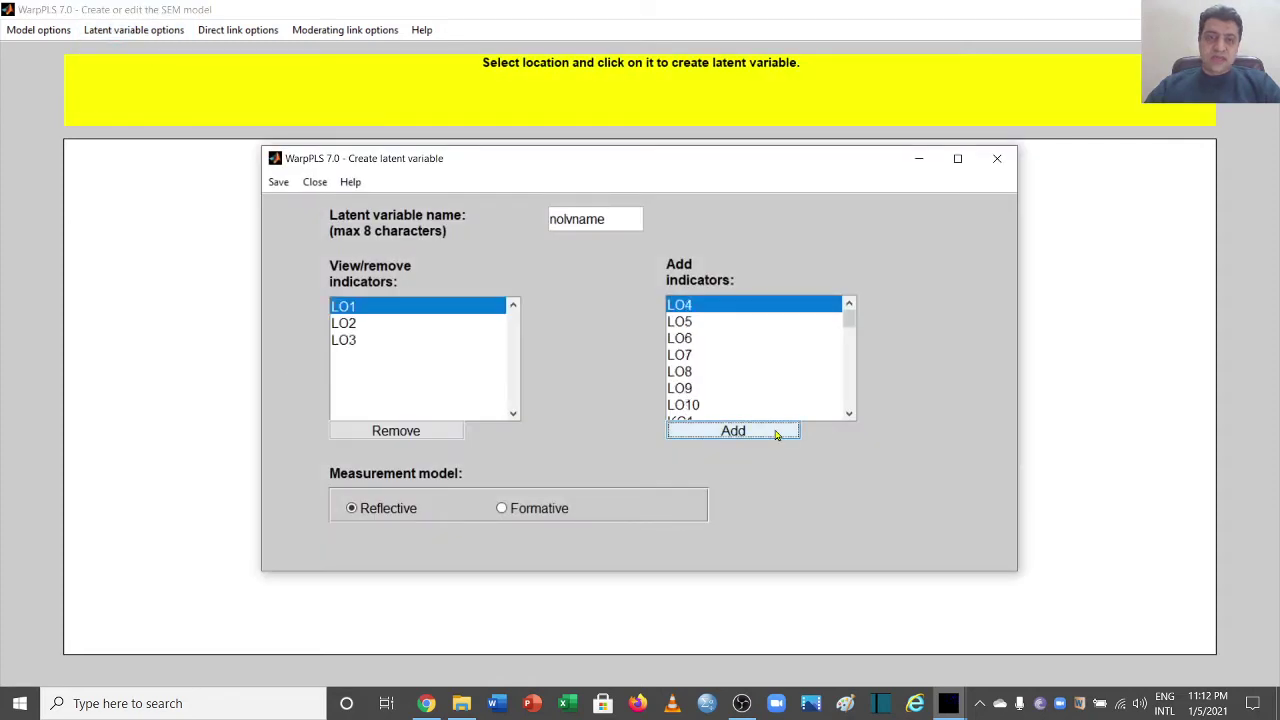
double_click(776, 433)
double_click(776, 433)
double_click(776, 433)
click(776, 433)
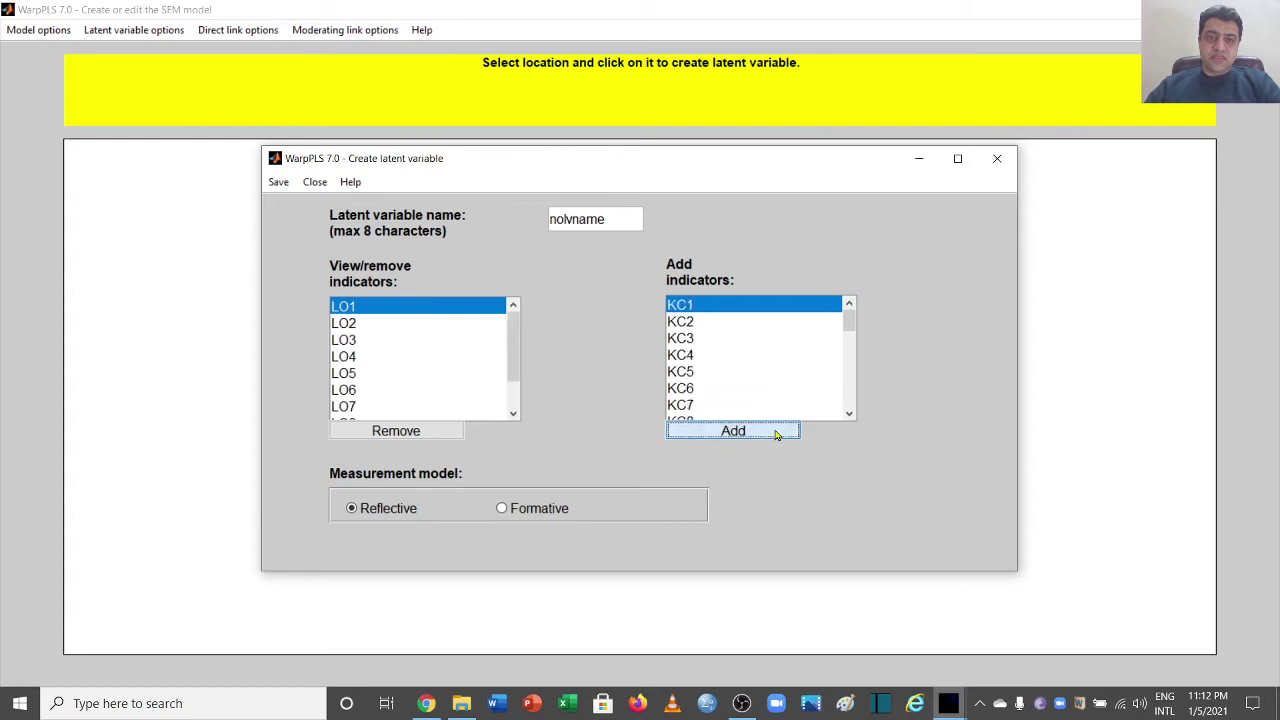
drag(617, 216, 525, 216)
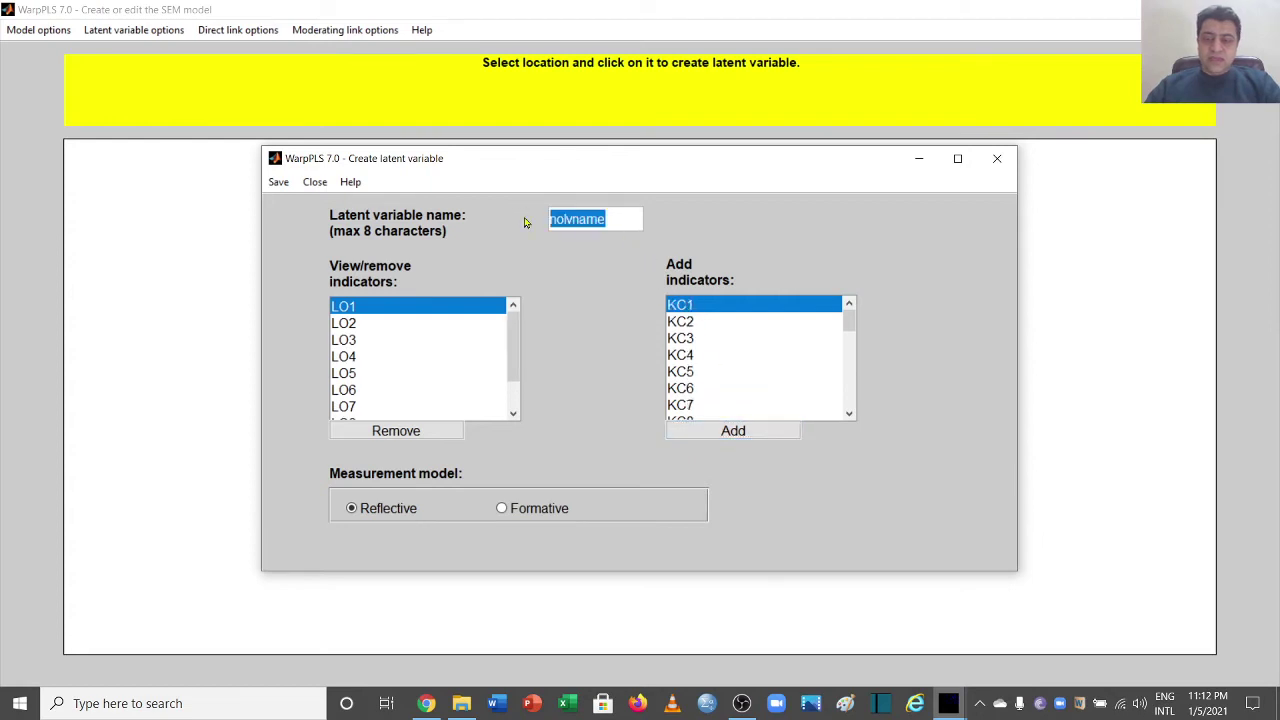
text(LO)
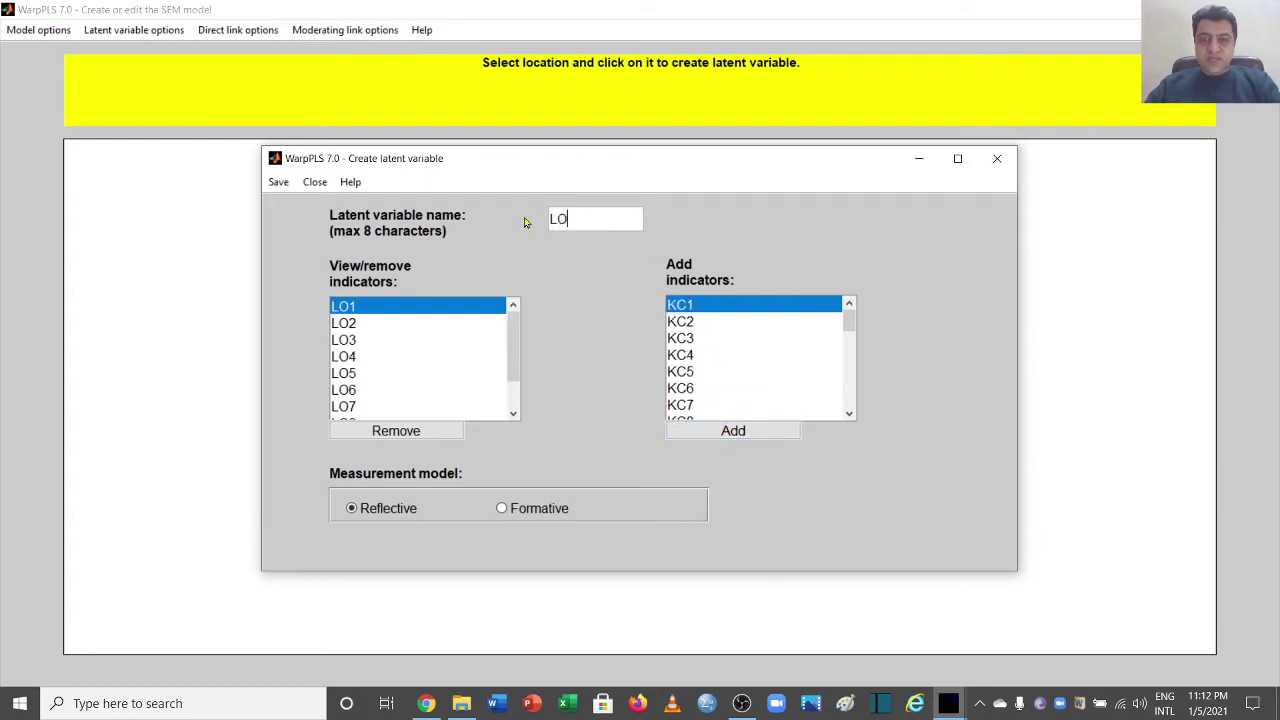
click(279, 182)
click(290, 204)
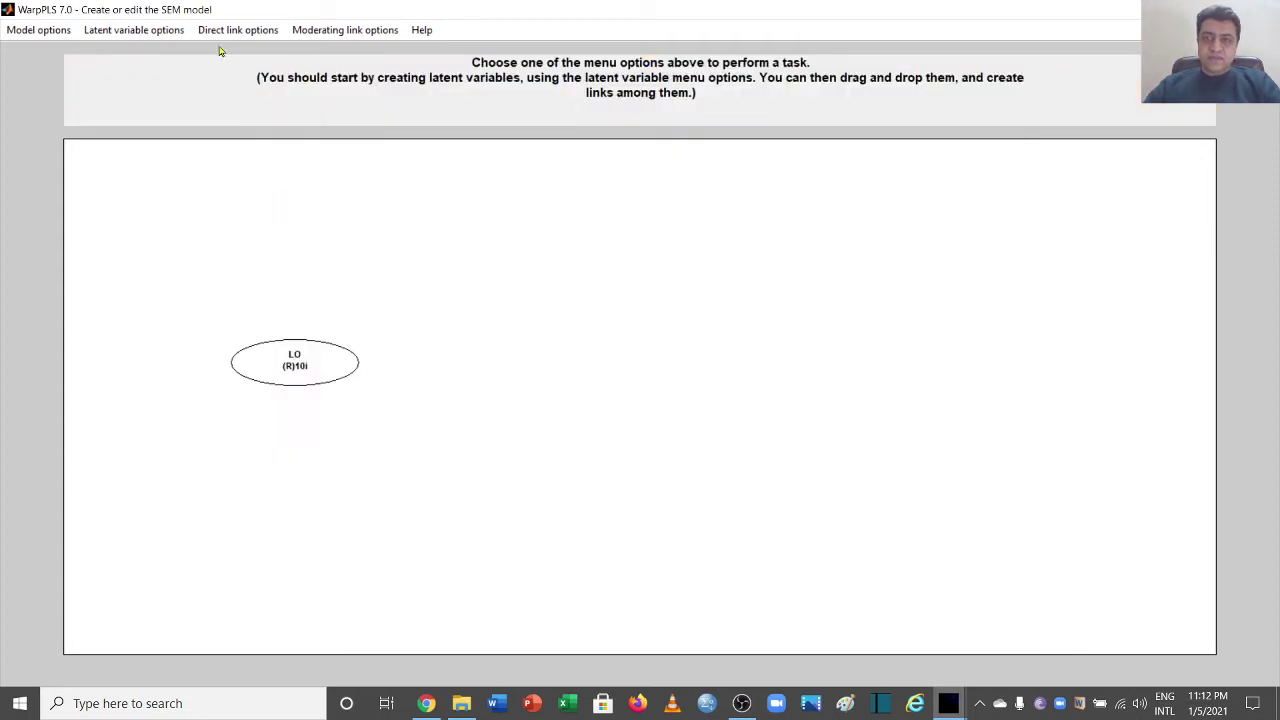
- Create latent variable KC from indicators KC1–KC9 and save it
click(154, 33)
click(162, 53)
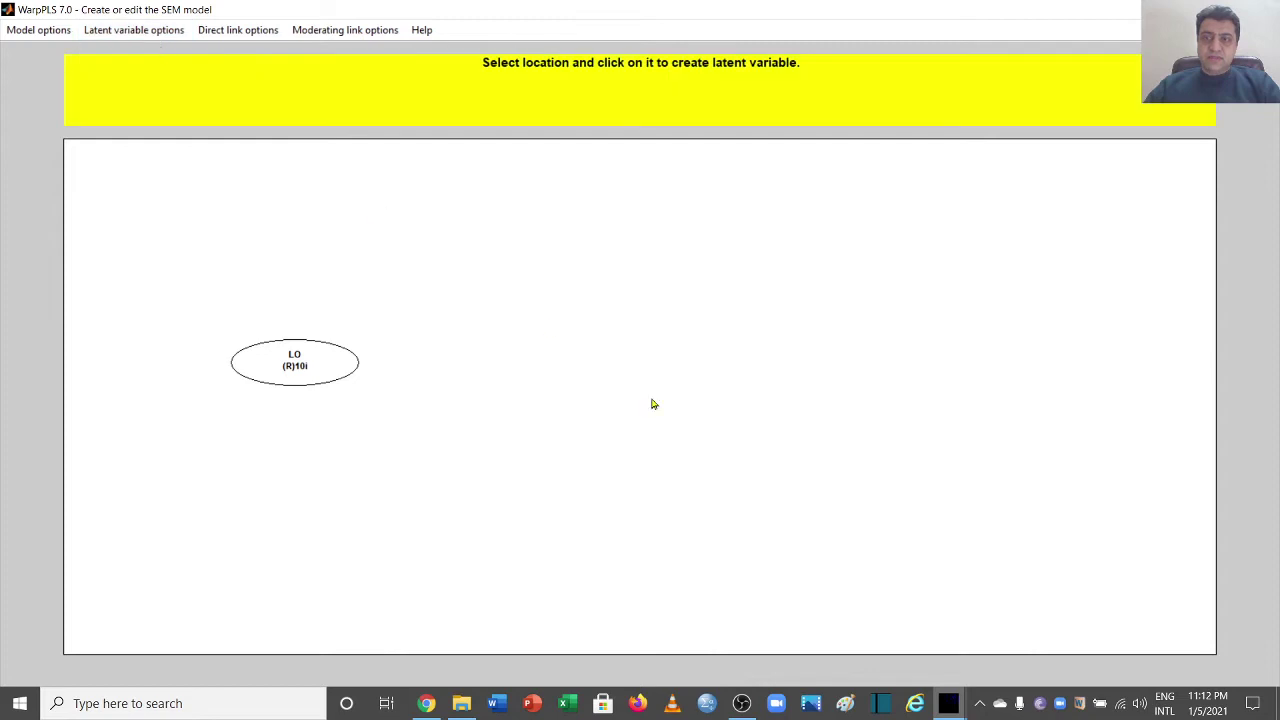
click(564, 241)
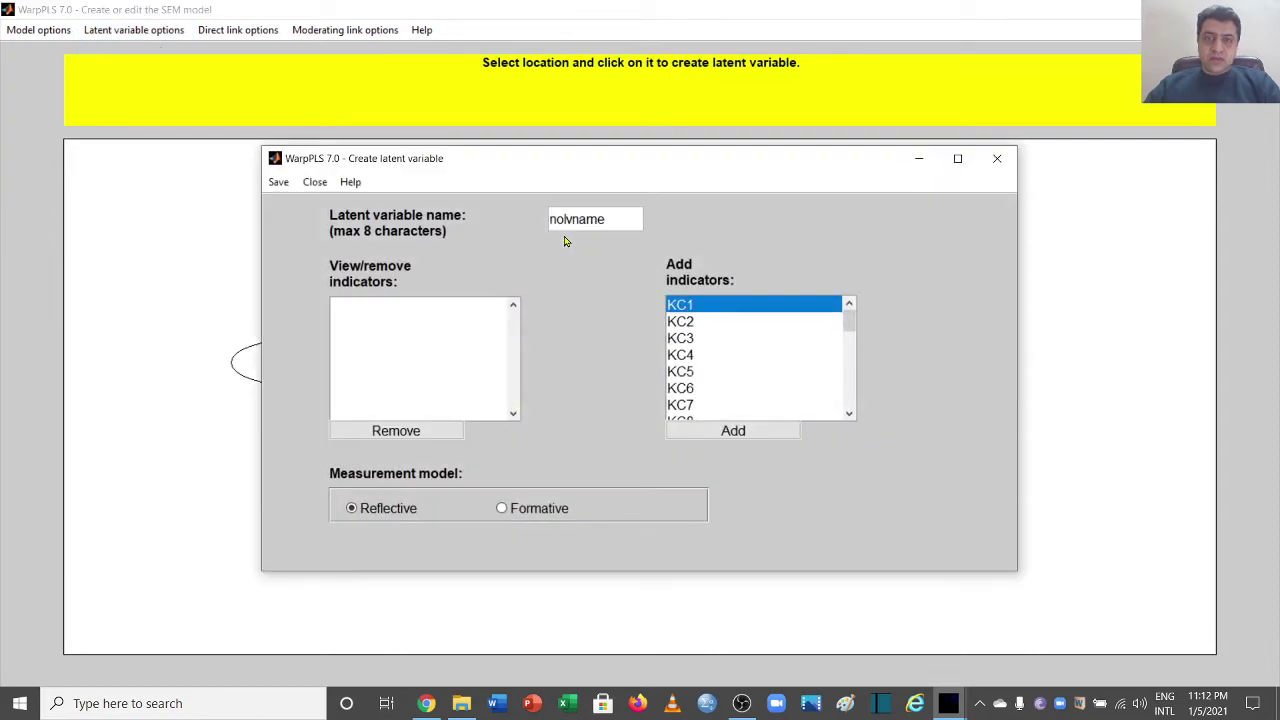
click(733, 430)
click(733, 430)
click(733, 430)
click(733, 430)
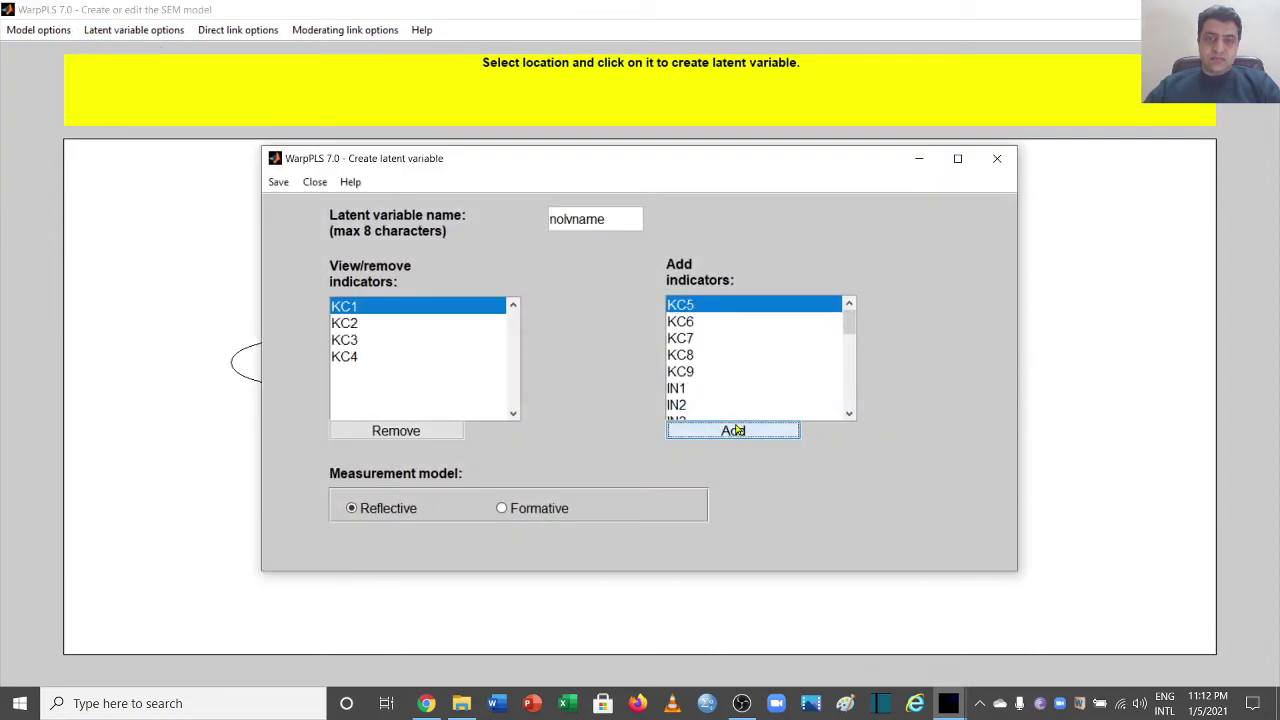
click(733, 430)
click(733, 430)
click(733, 430)
click(733, 430)
click(733, 430)
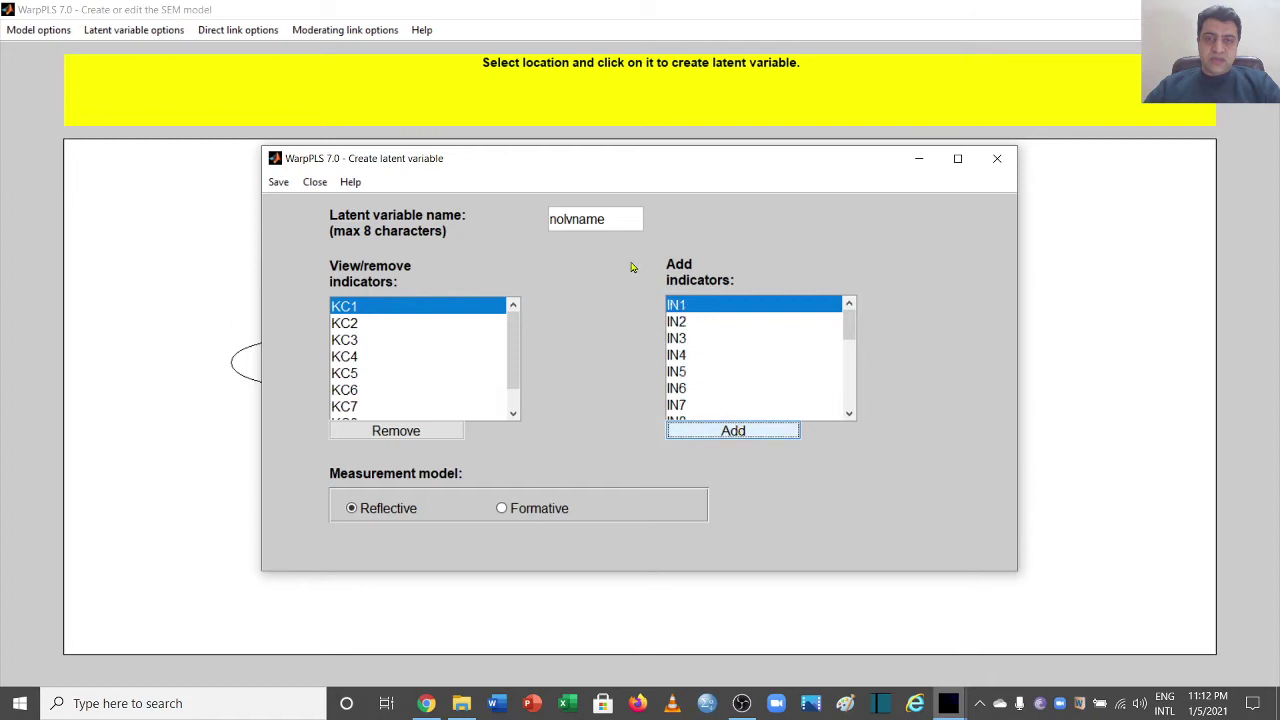
drag(612, 214, 517, 214)
text(KC)
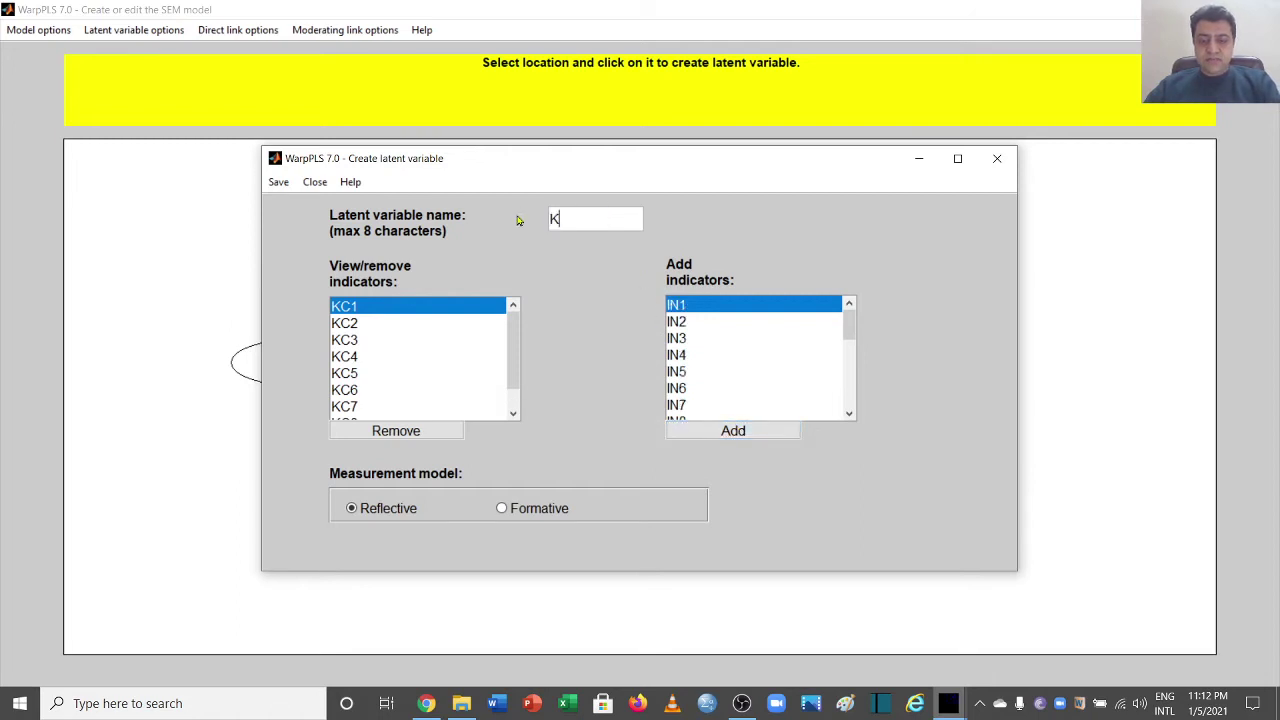
click(278, 182)
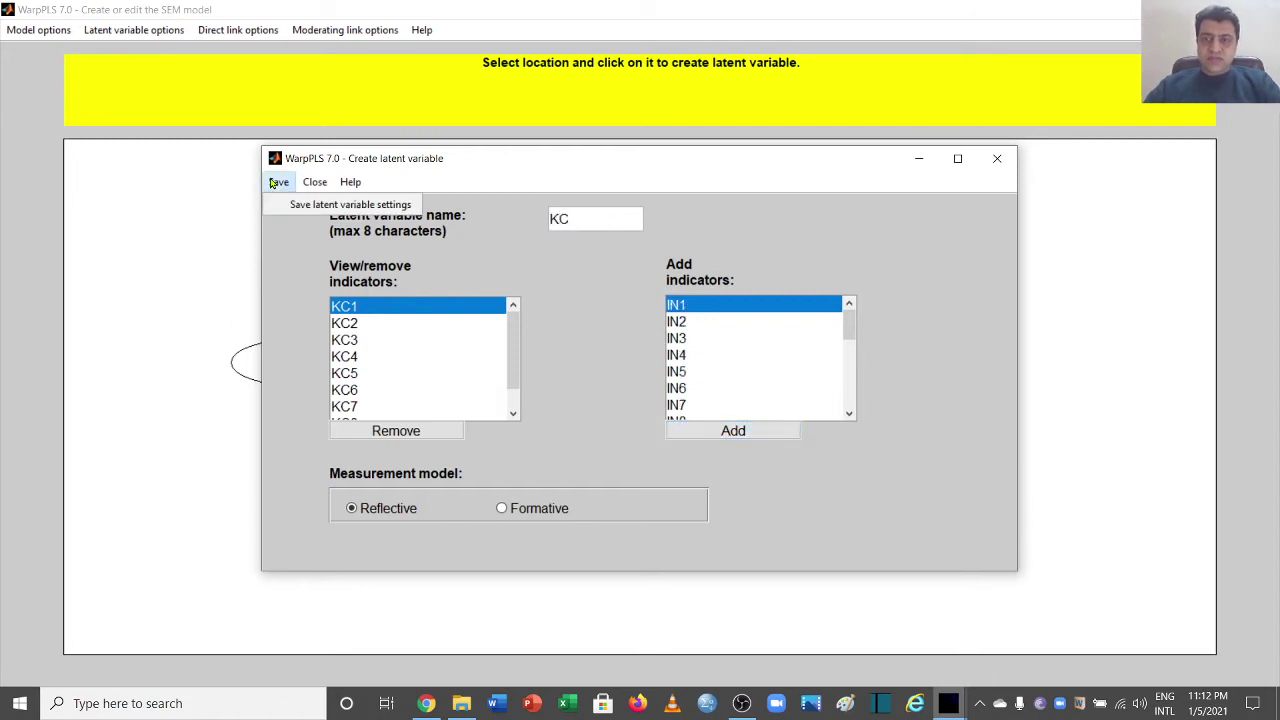
click(285, 204)
- Create latent variable INN from indicators IN1–IN8 on the right and save it
click(172, 32)
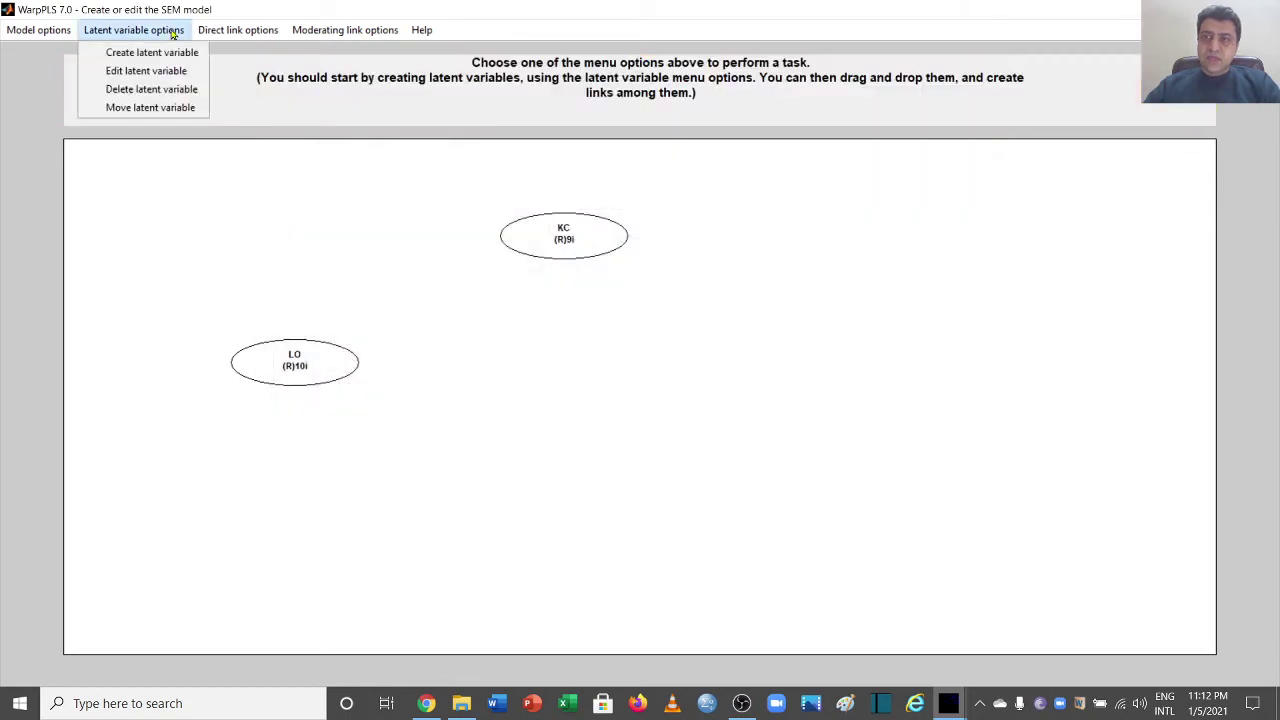
click(181, 52)
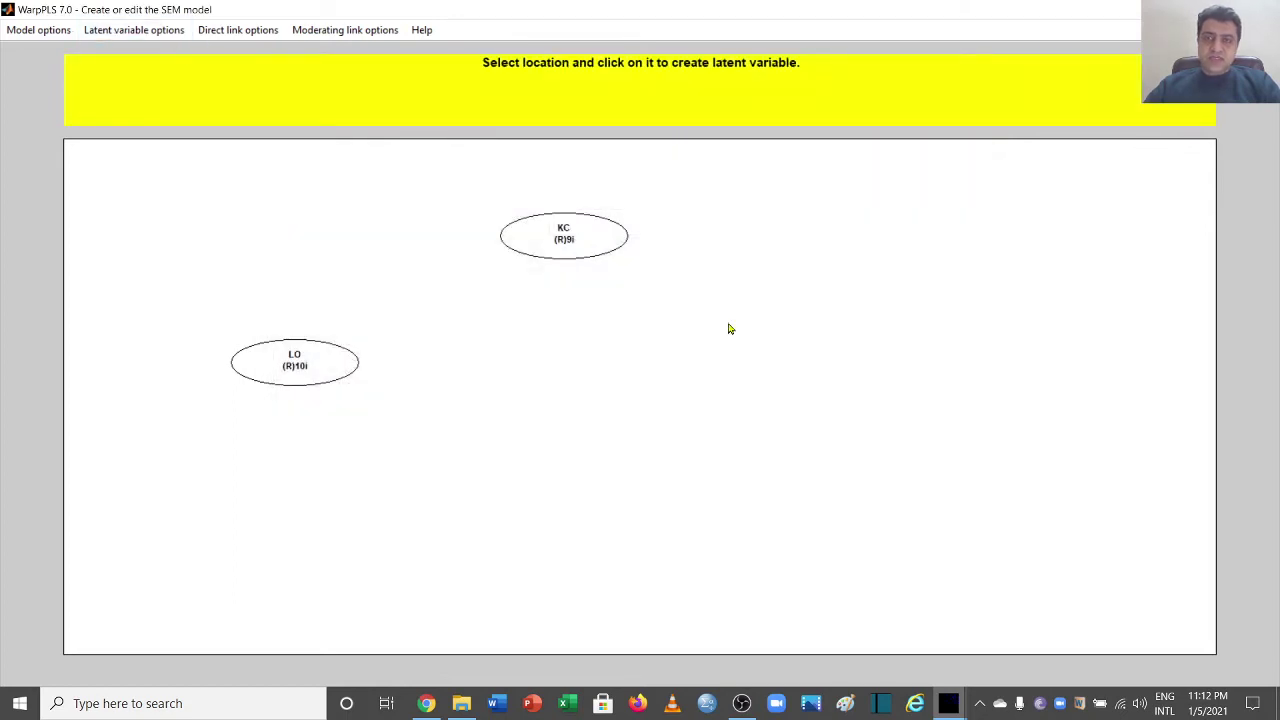
click(849, 368)
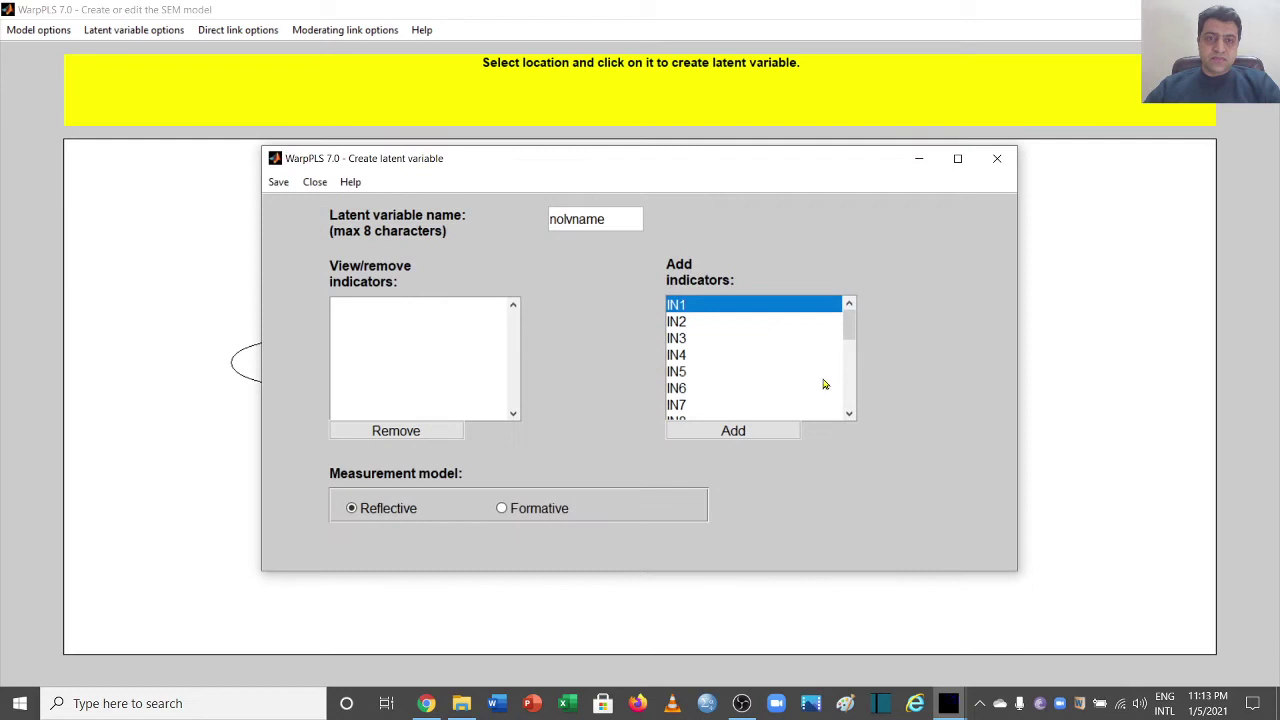
click(733, 430)
click(733, 430)
click(733, 430)
click(733, 430)
click(733, 430)
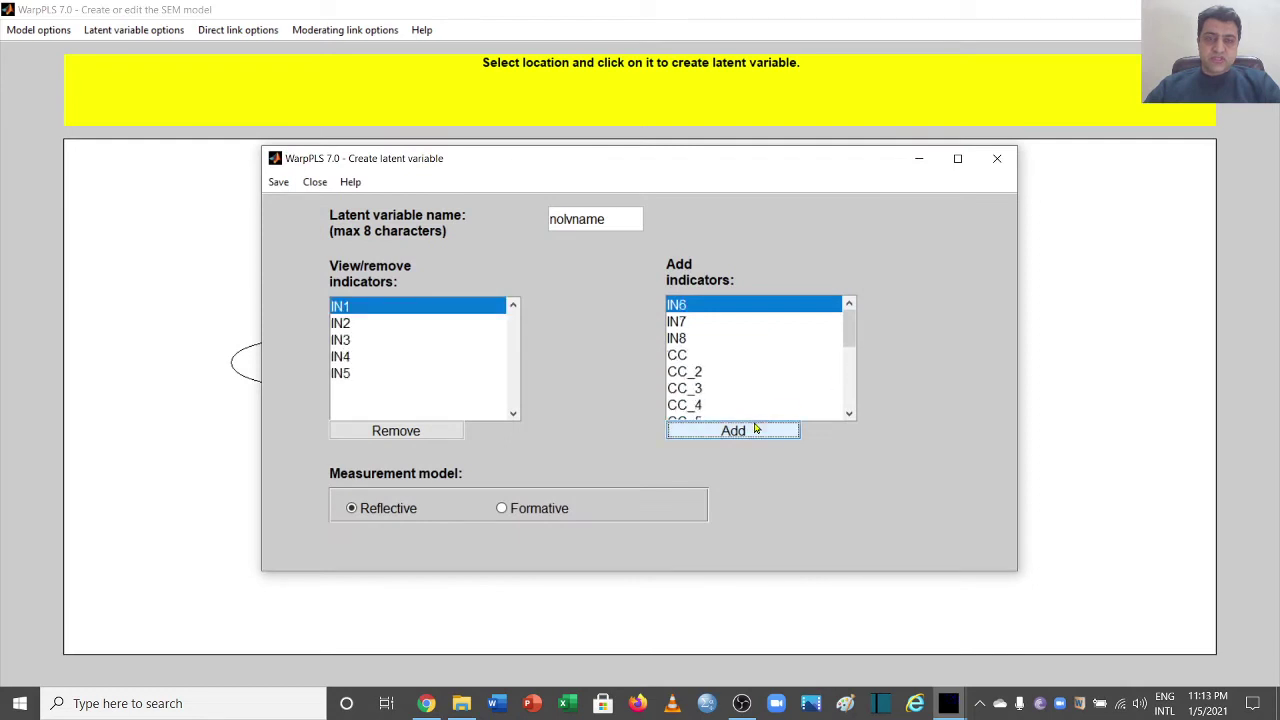
click(733, 430)
click(733, 430)
click(755, 428)
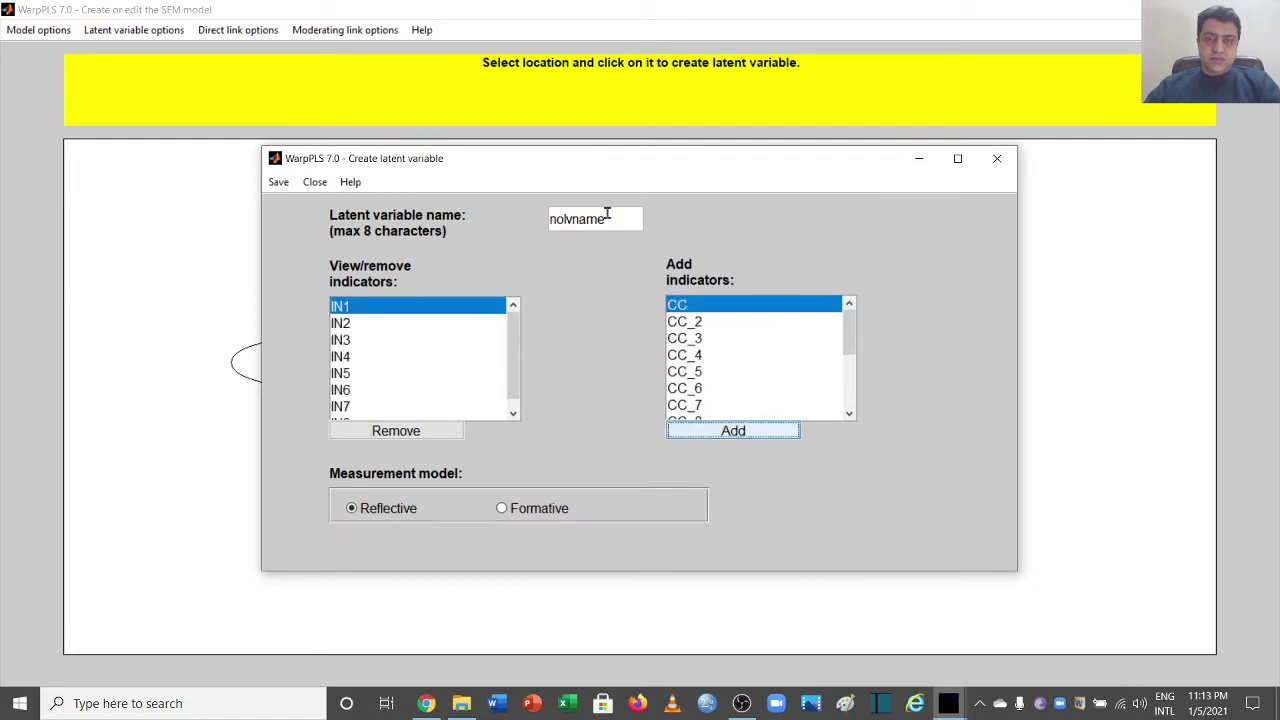
drag(610, 219, 517, 231)
text(INN)
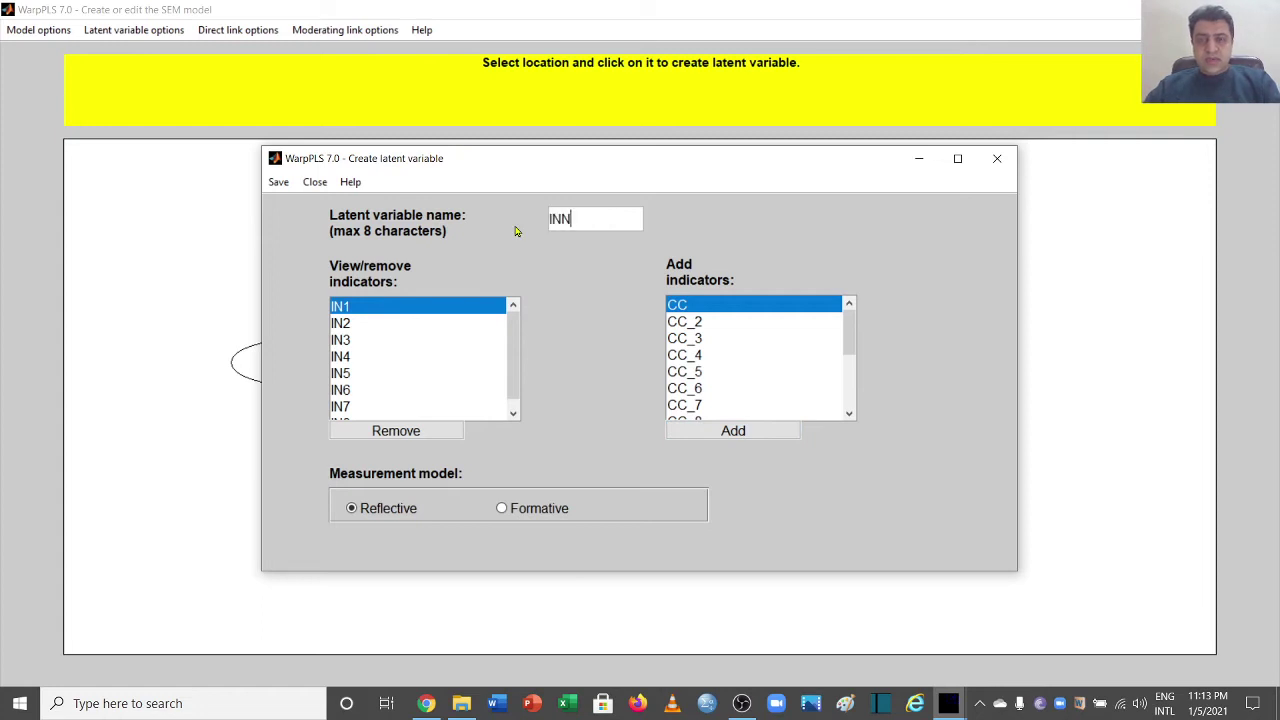
click(281, 182)
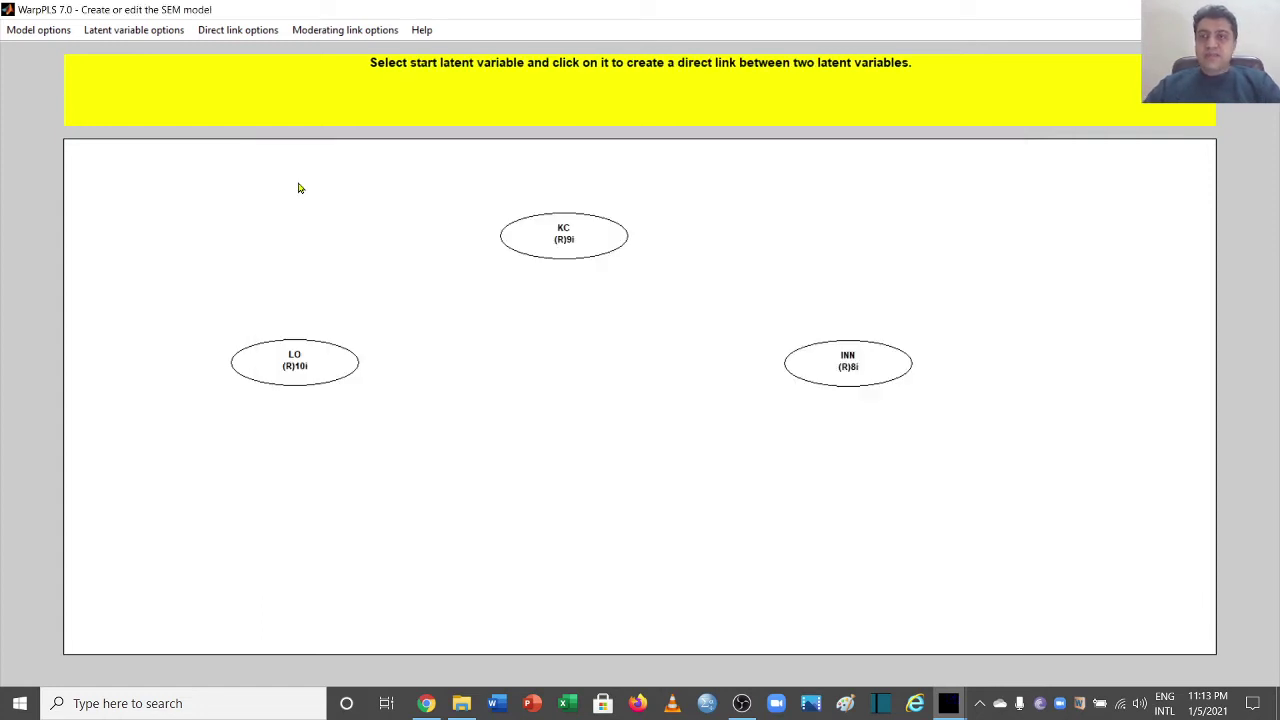
- Draw the mediation chain links LO→KC and KC→INN
click(237, 32)
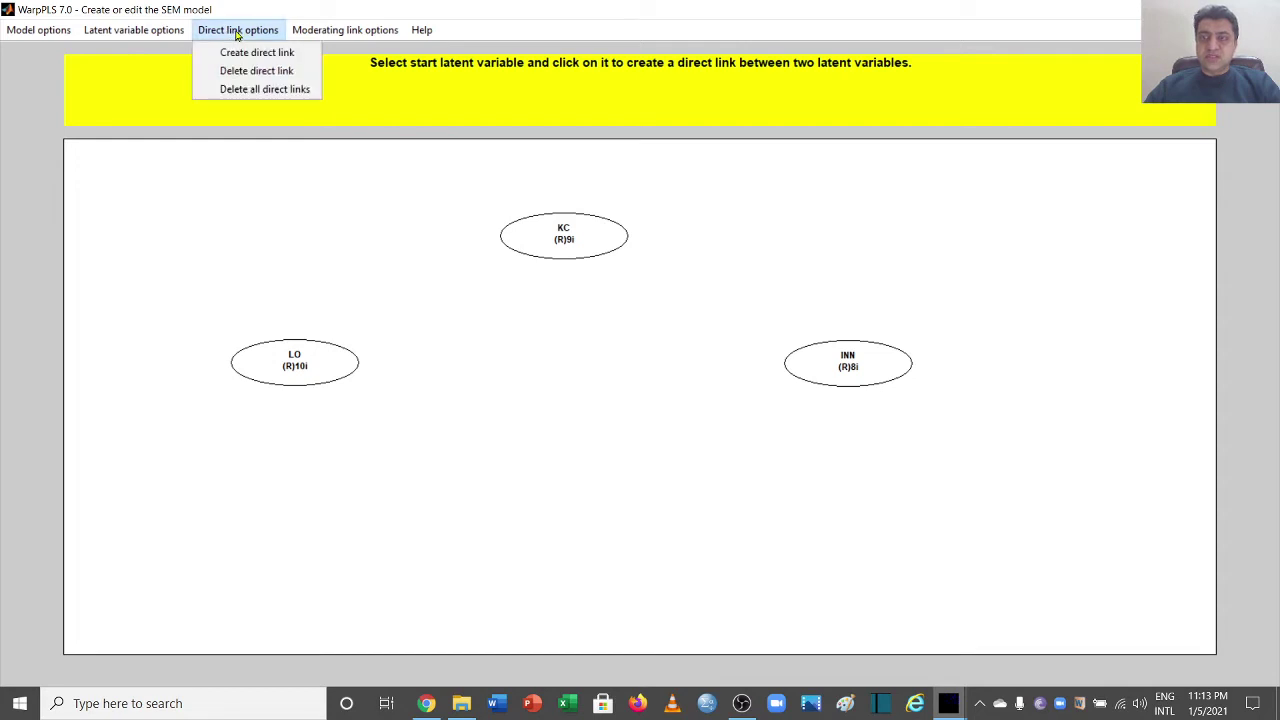
click(295, 57)
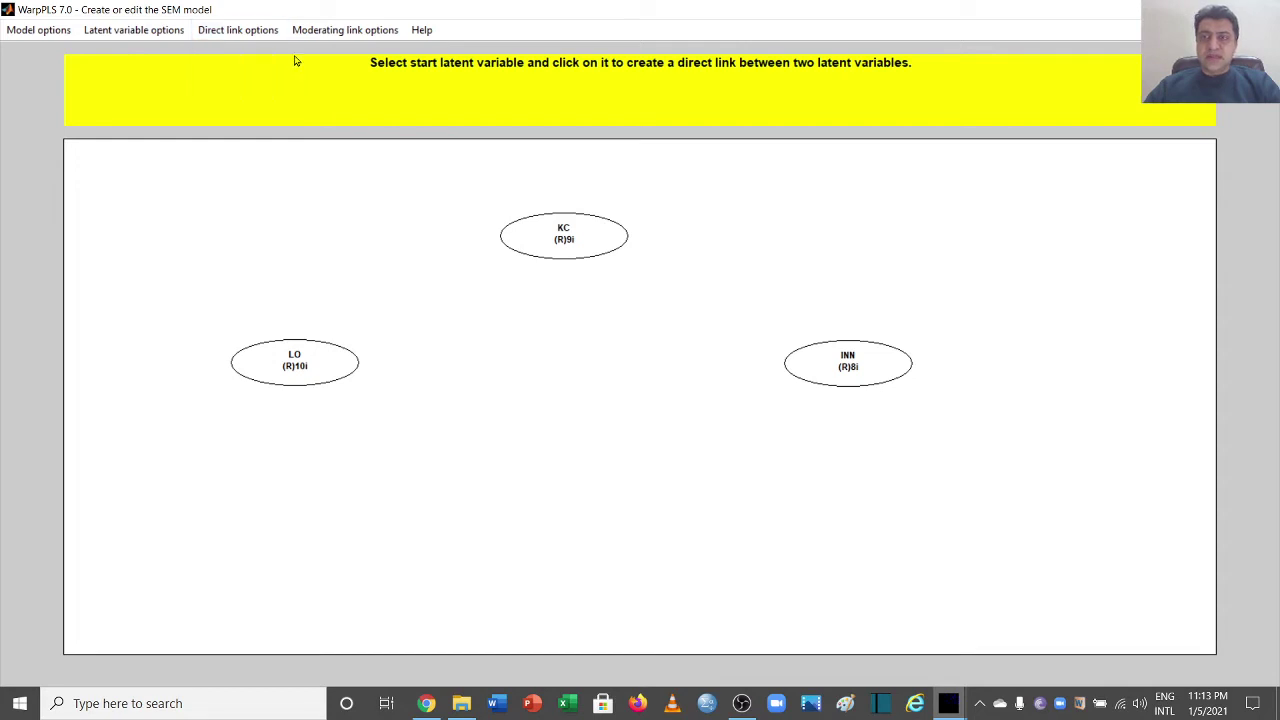
click(309, 355)
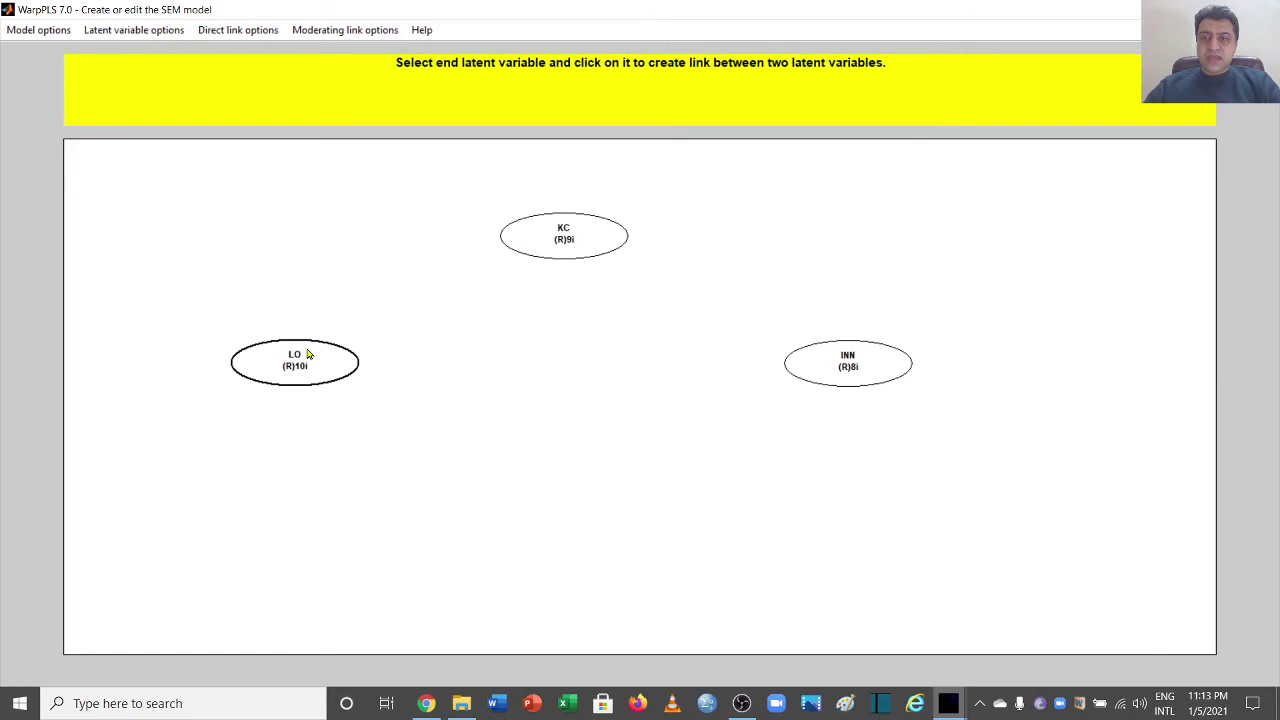
click(588, 240)
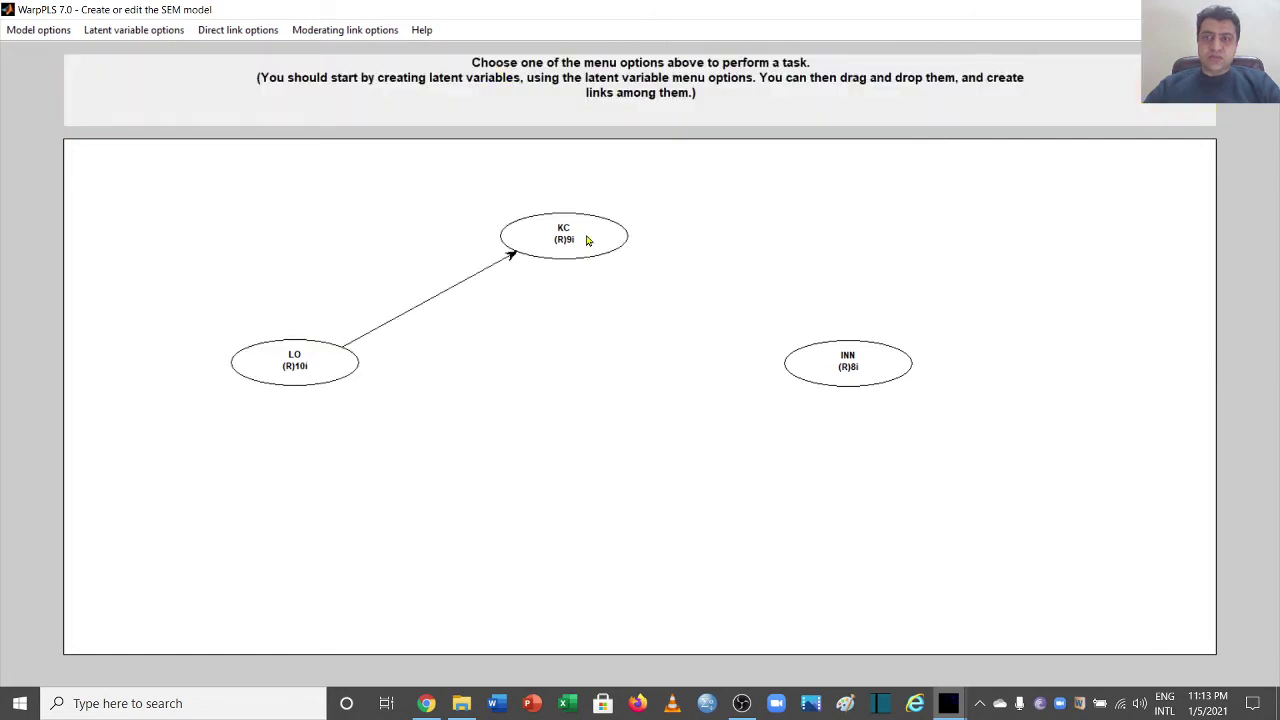
click(262, 32)
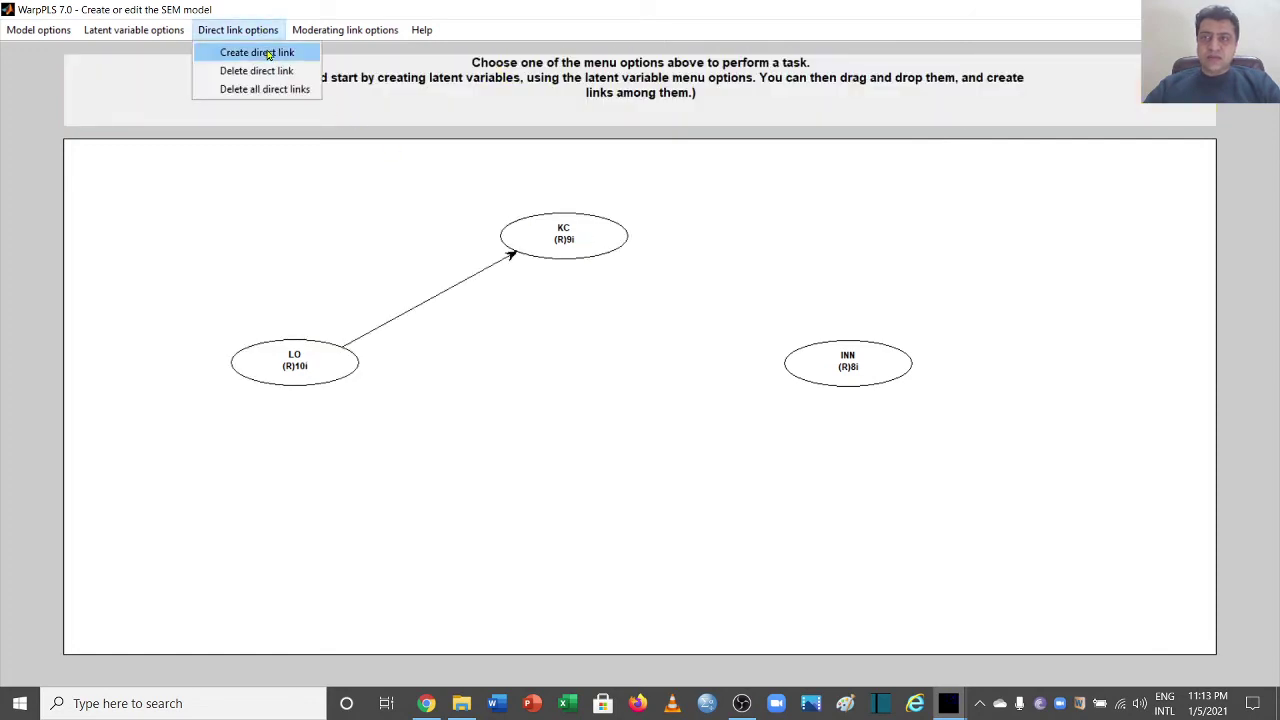
click(268, 54)
click(590, 234)
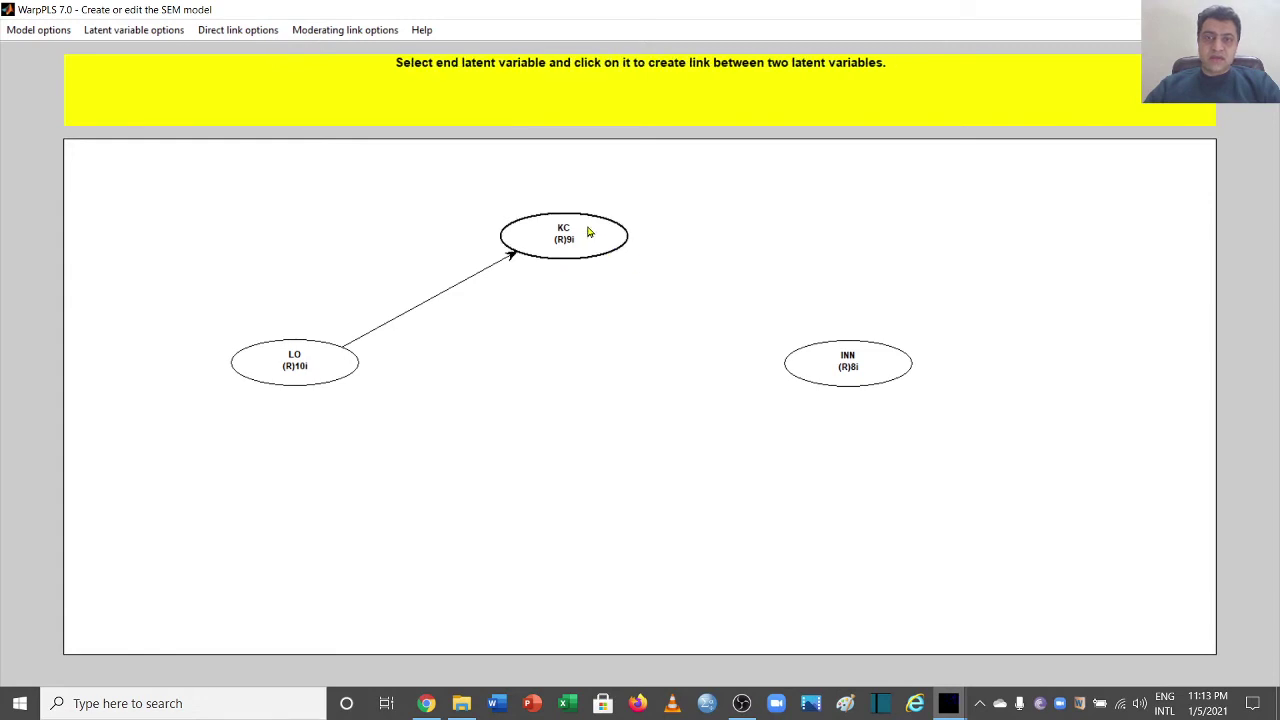
click(818, 366)
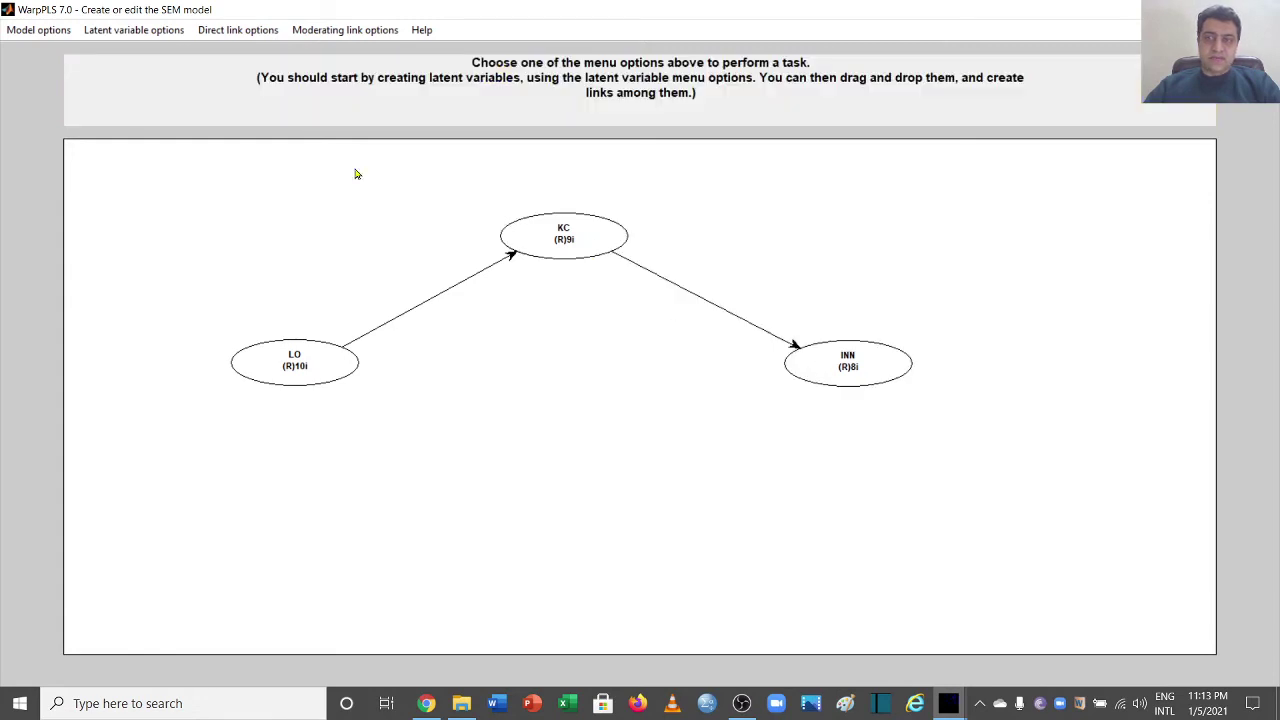
- Add the direct link from LO to INN
click(240, 35)
click(252, 54)
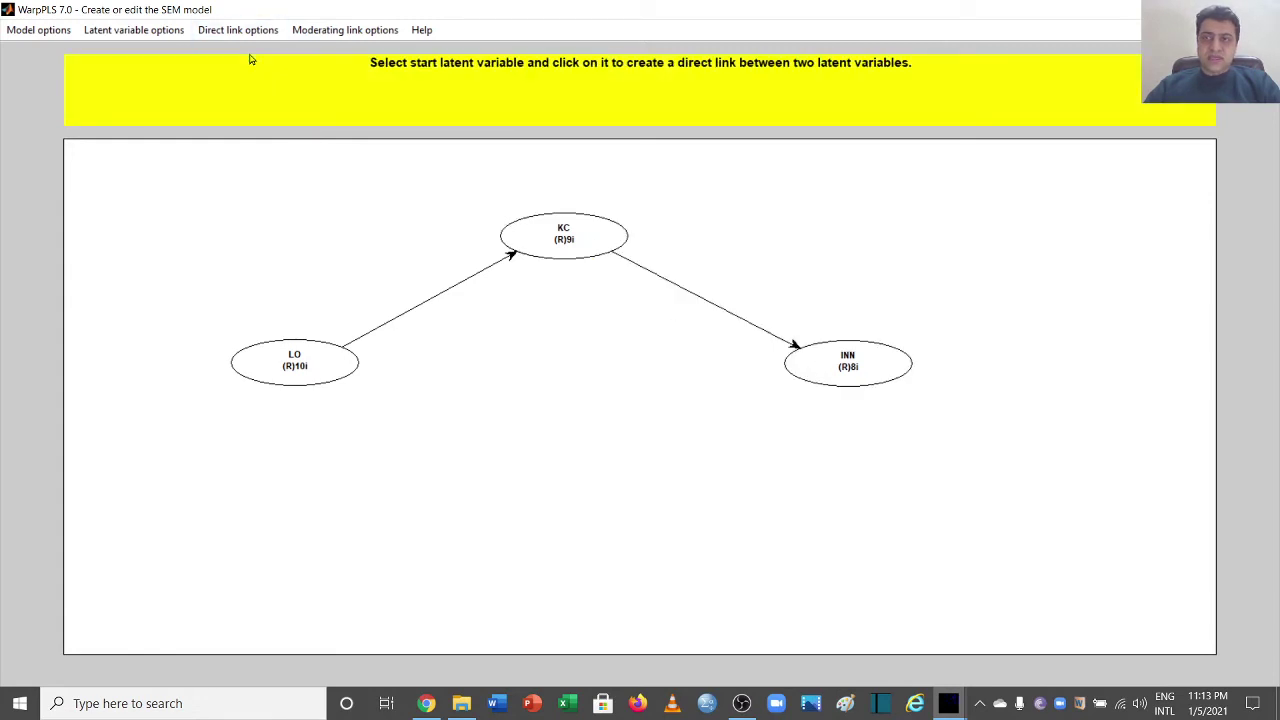
click(320, 360)
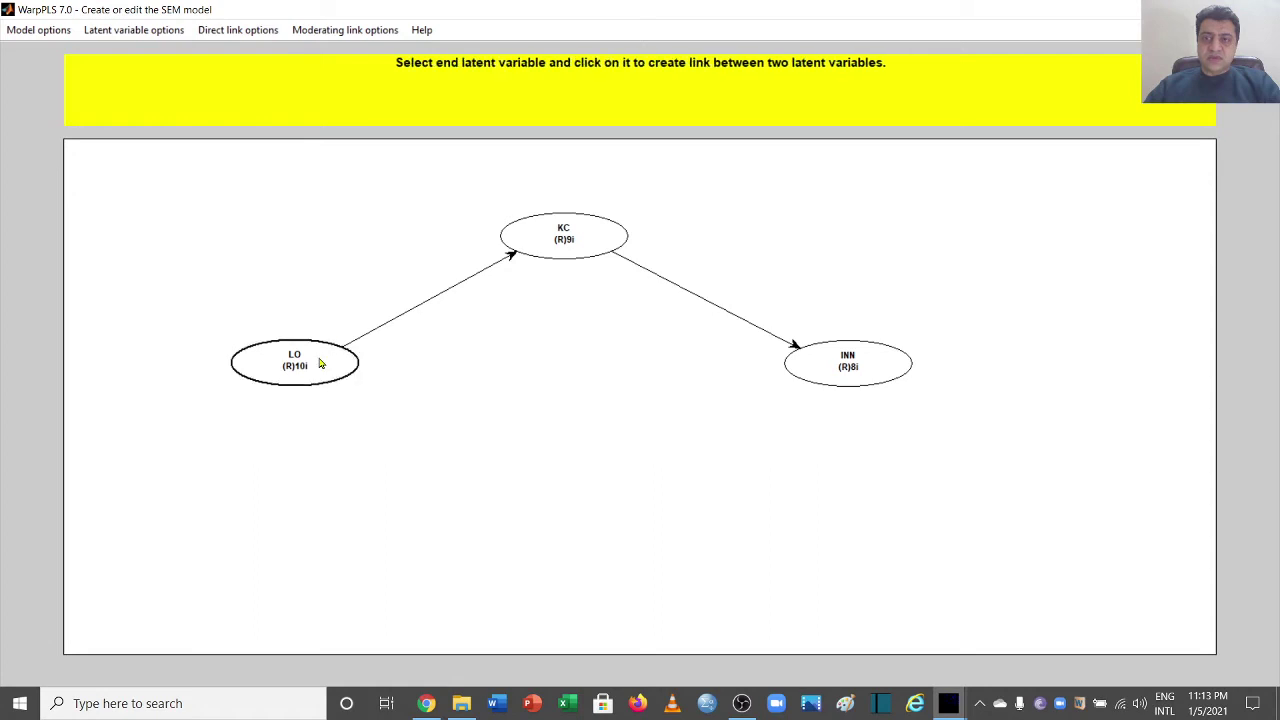
click(827, 367)
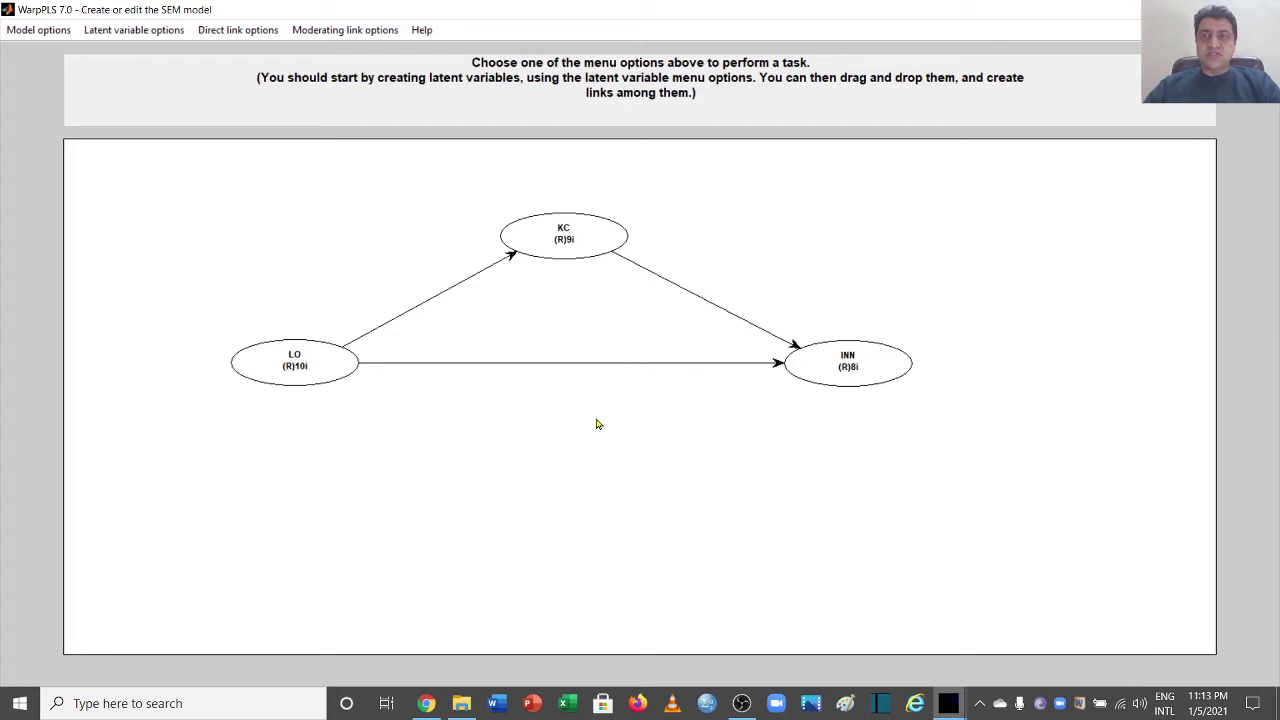
- Save and close the model, proceed to Step 5, and perform the SEM analysis
click(38, 34)
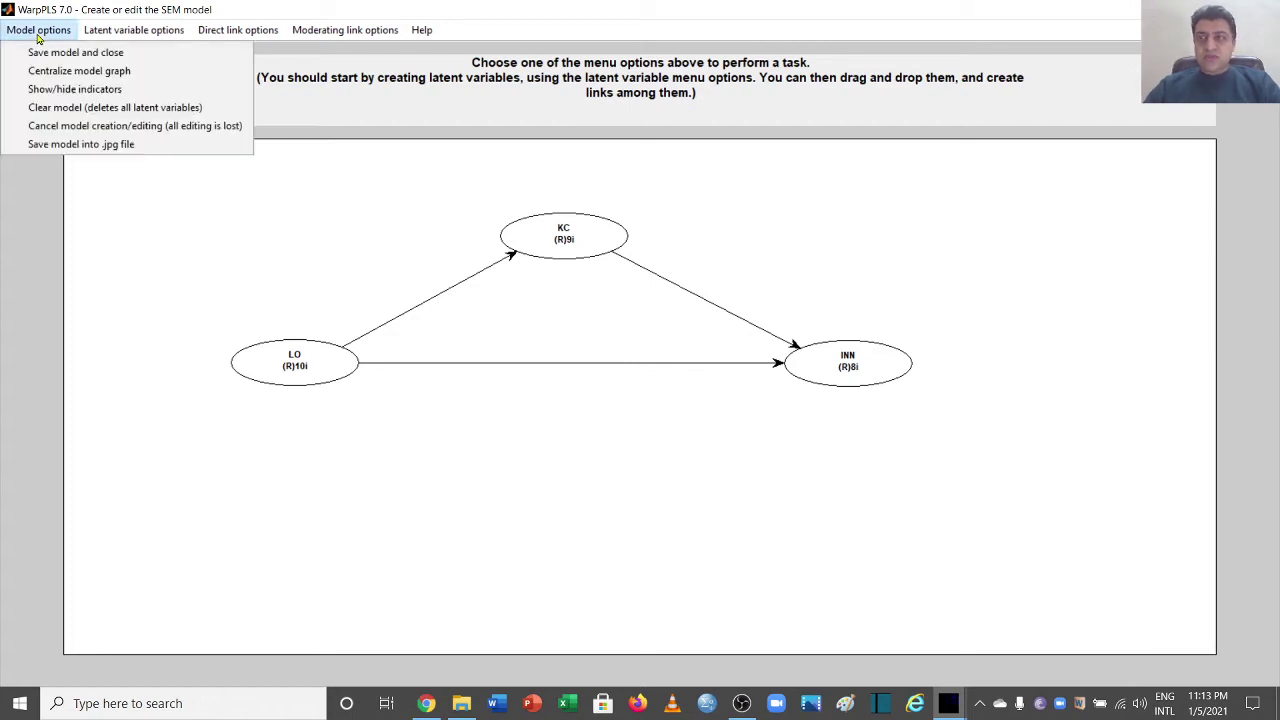
click(57, 54)
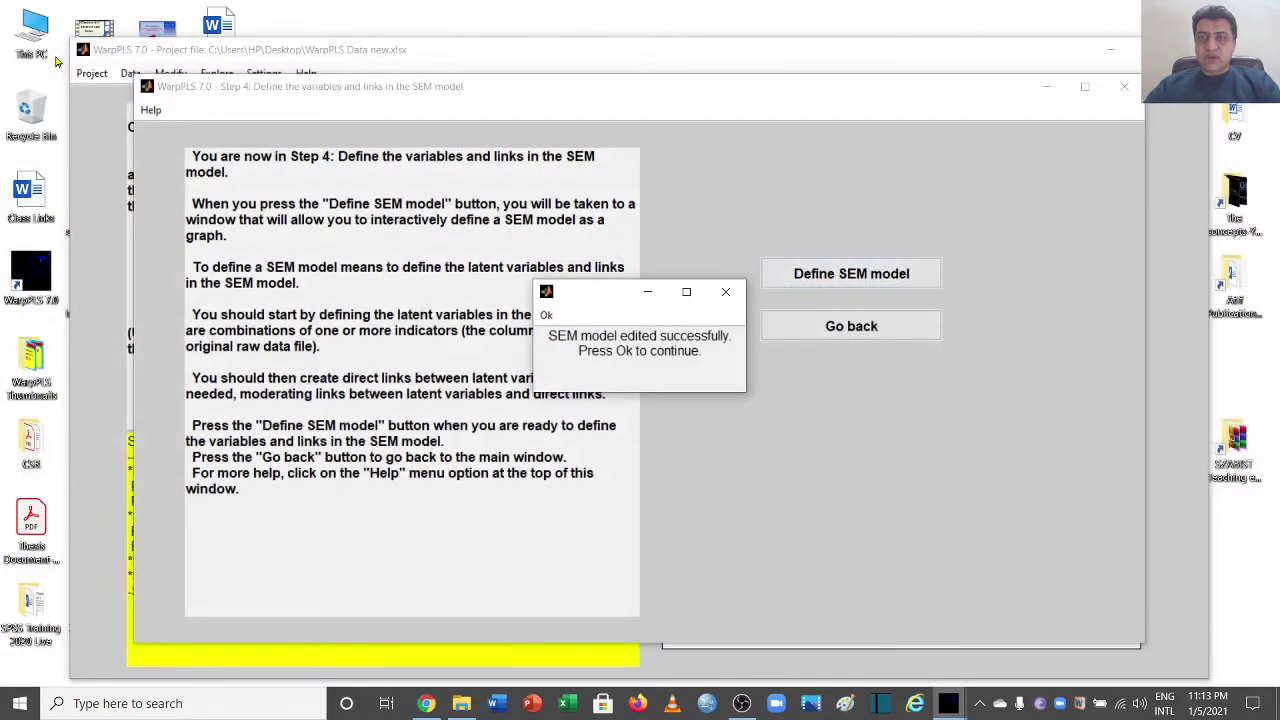
click(546, 315)
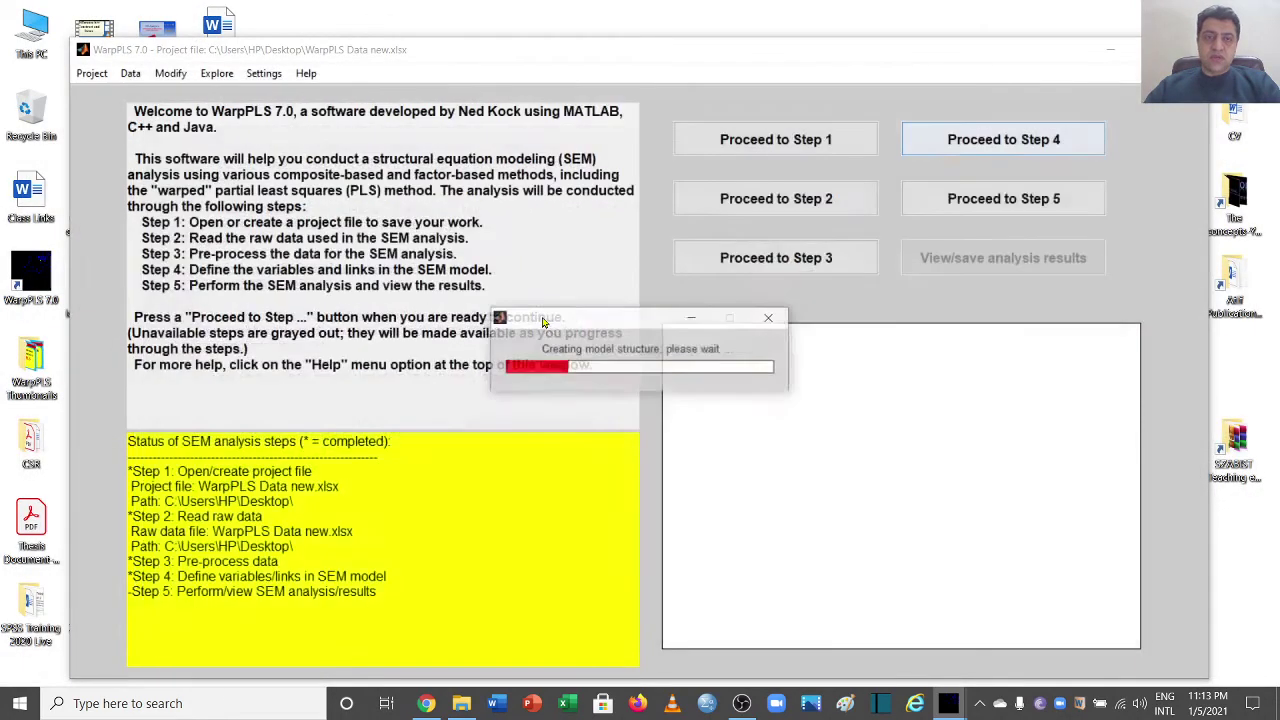
click(147, 294)
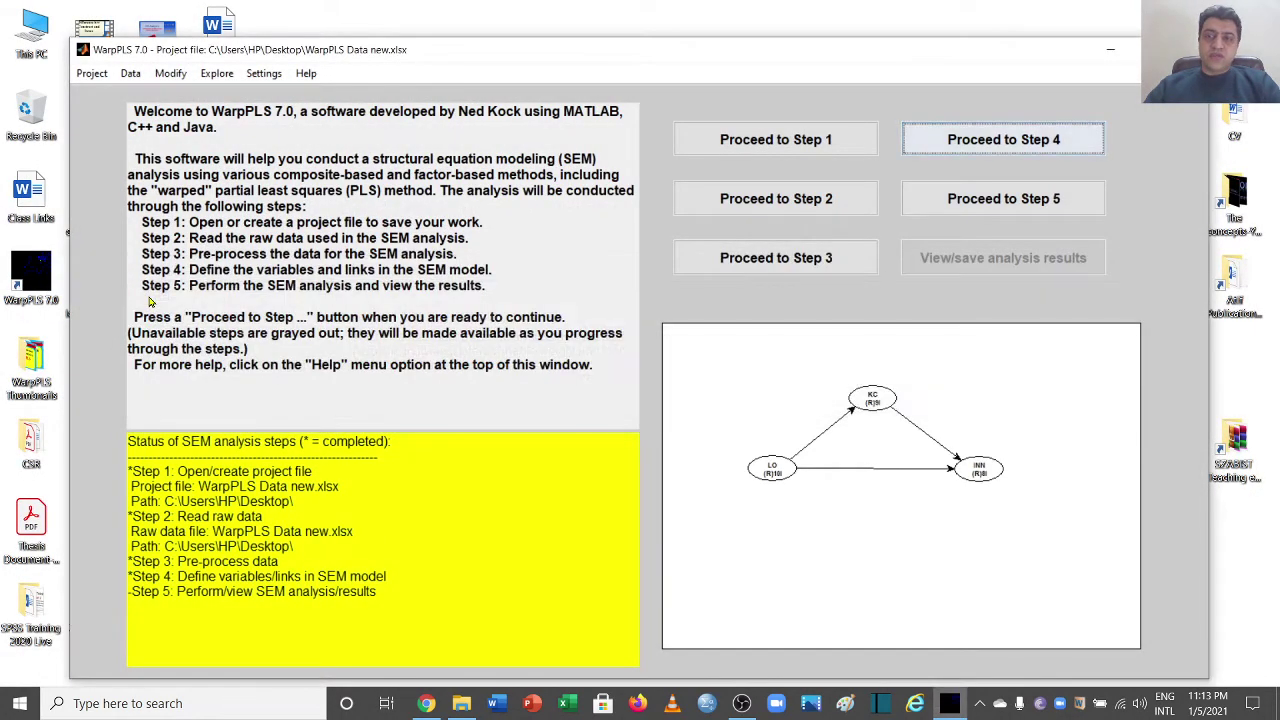
click(1089, 206)
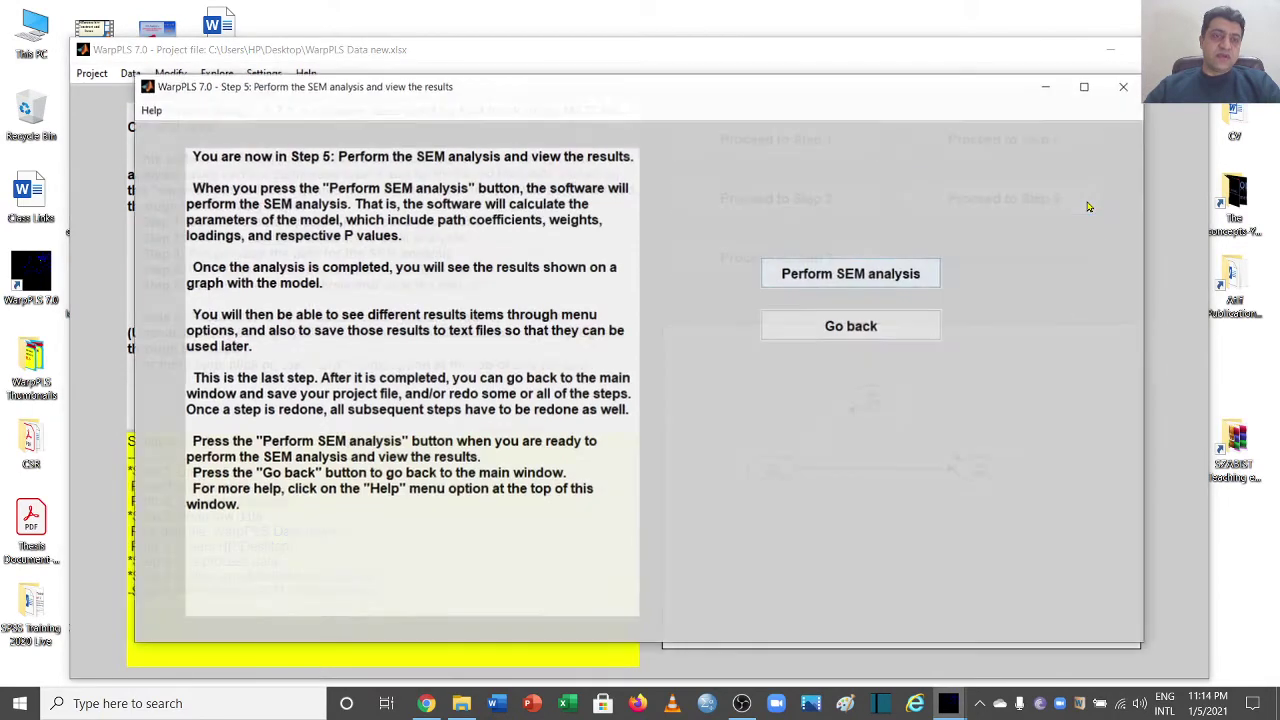
click(889, 281)
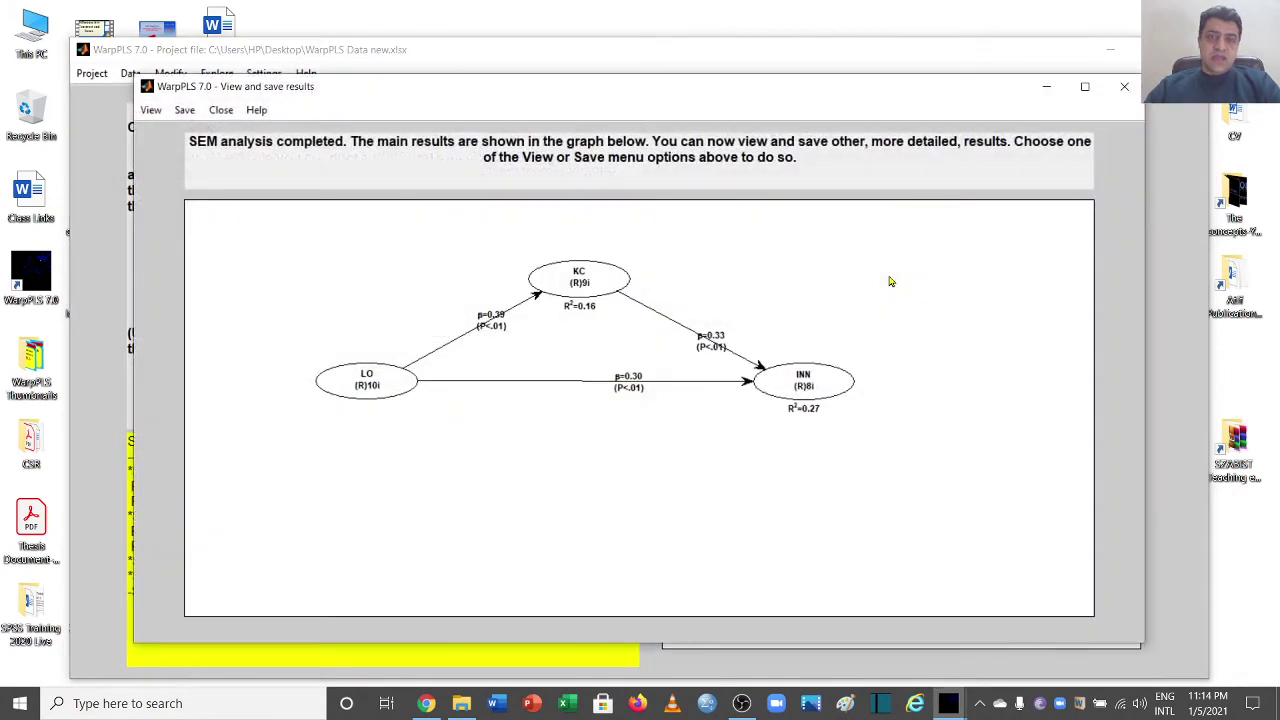
- Maximize the View and save results window to show the full path graph
click(1086, 89)
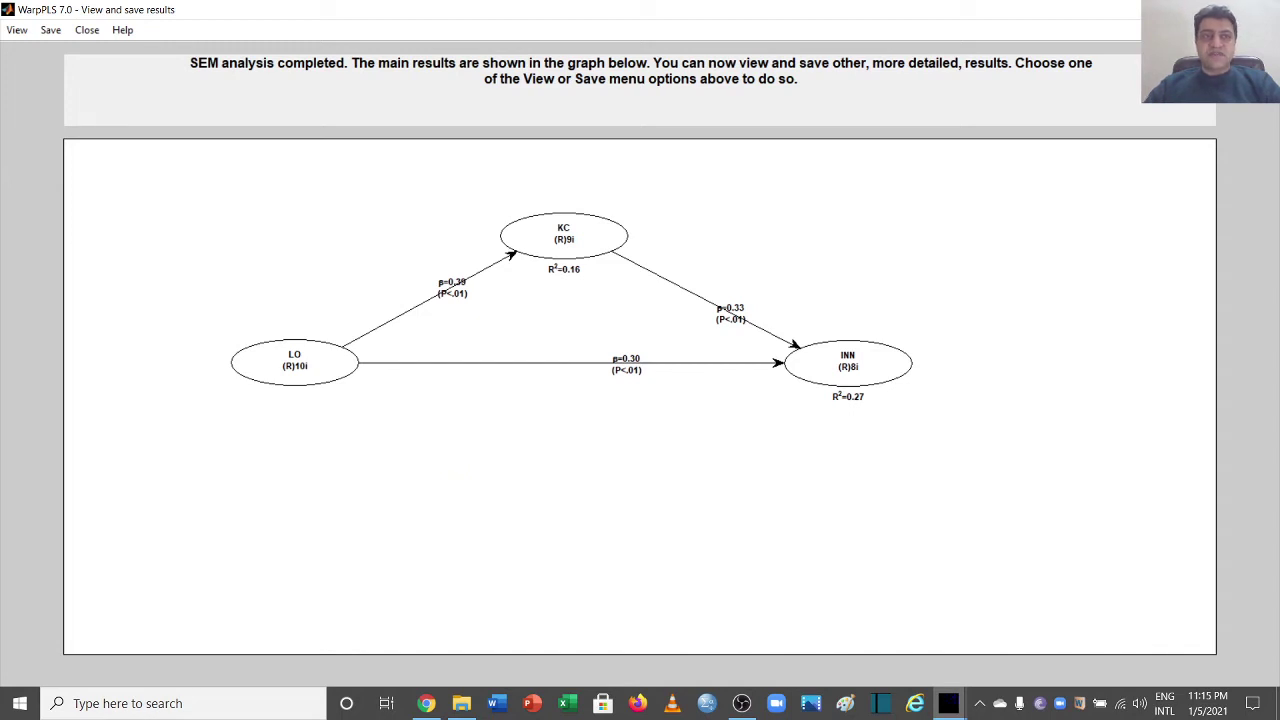
- Show indirect and total effects in classic view beside the narrowed path graph window
key(super+Down)
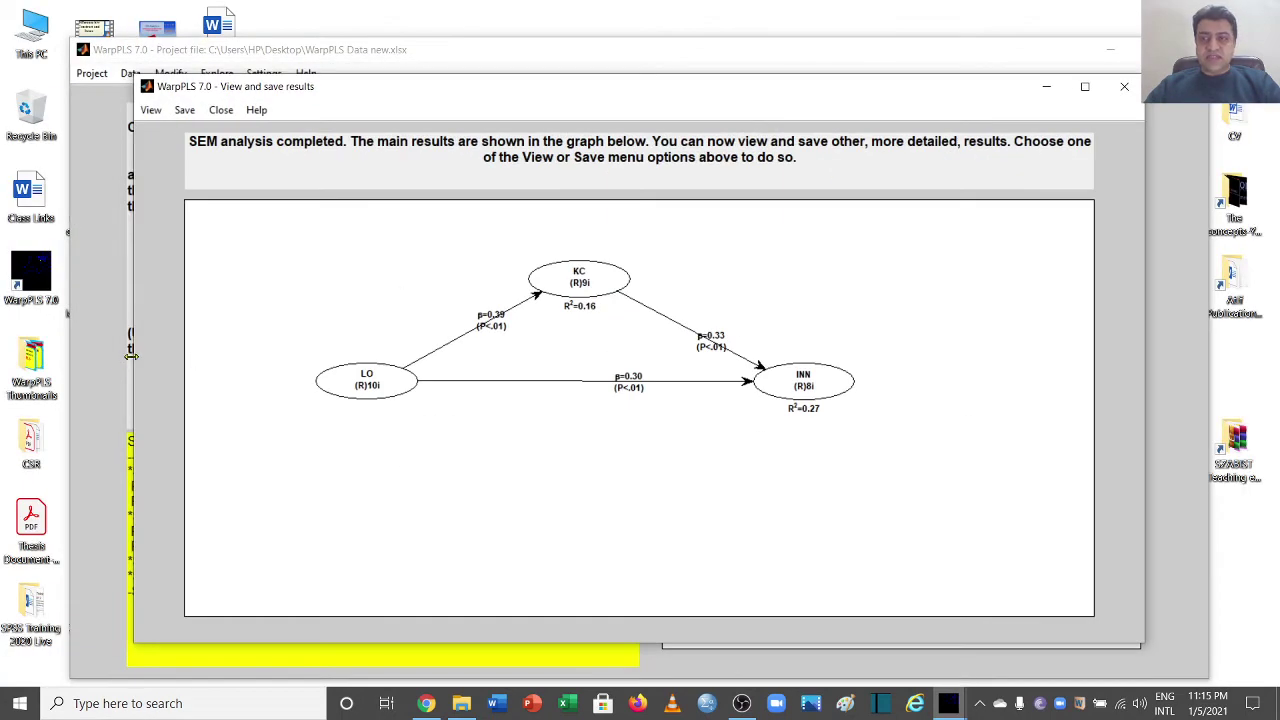
drag(134, 357, 567, 330)
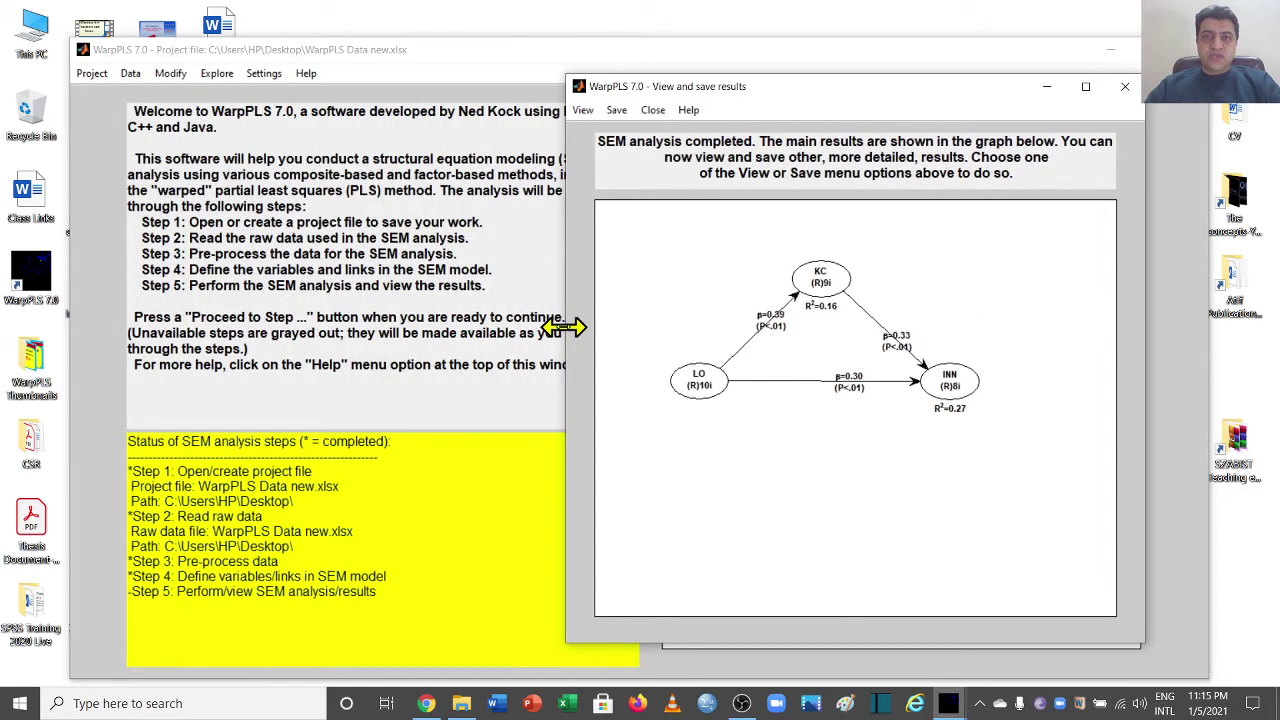
click(580, 112)
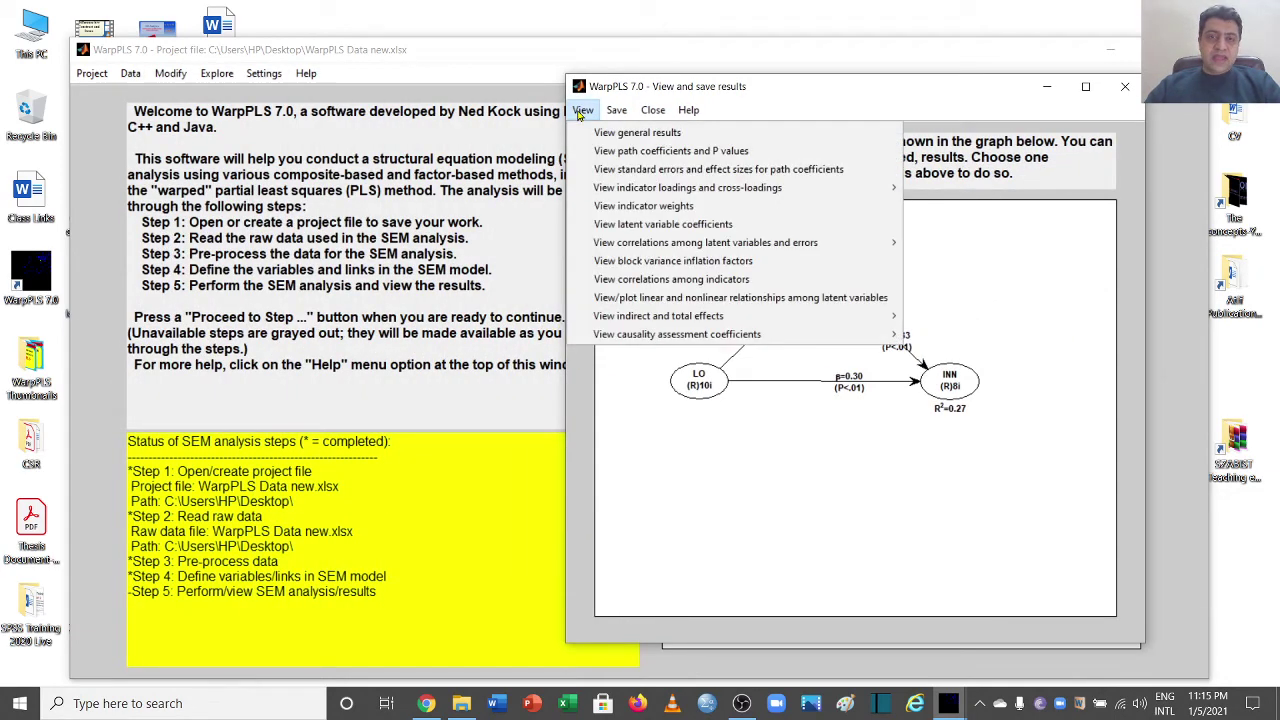
mouse_move(740, 318)
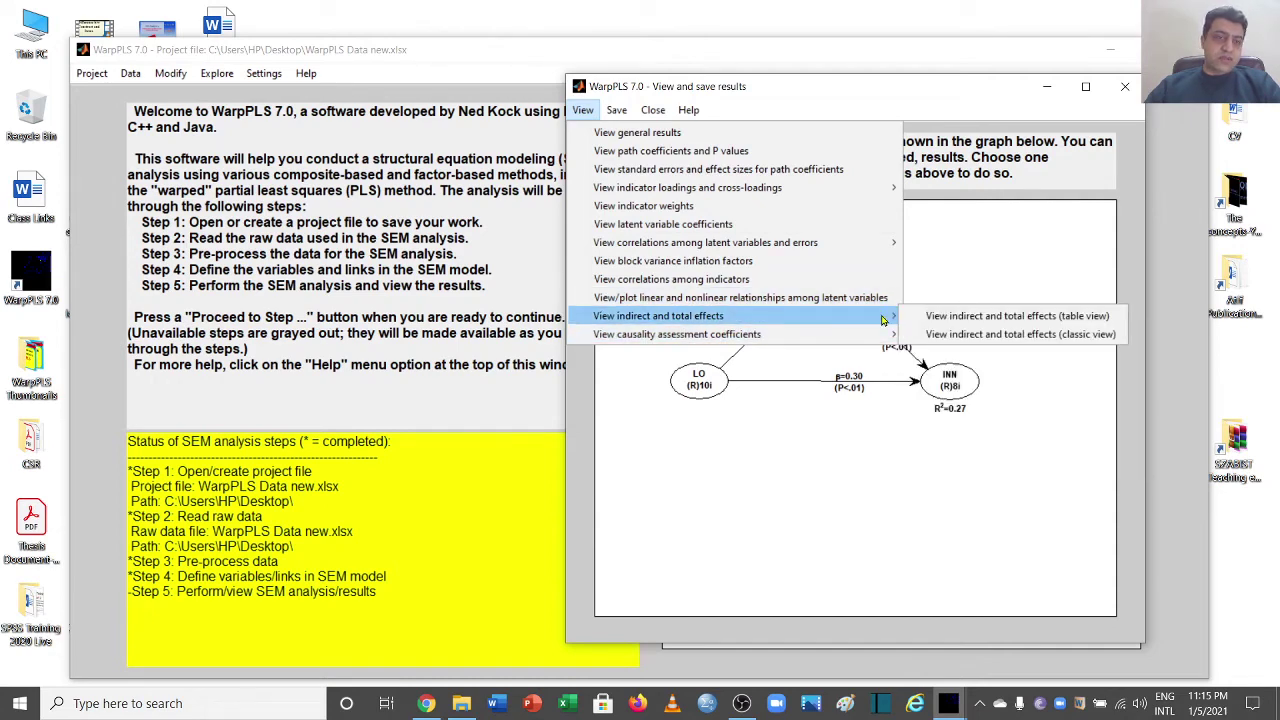
click(960, 338)
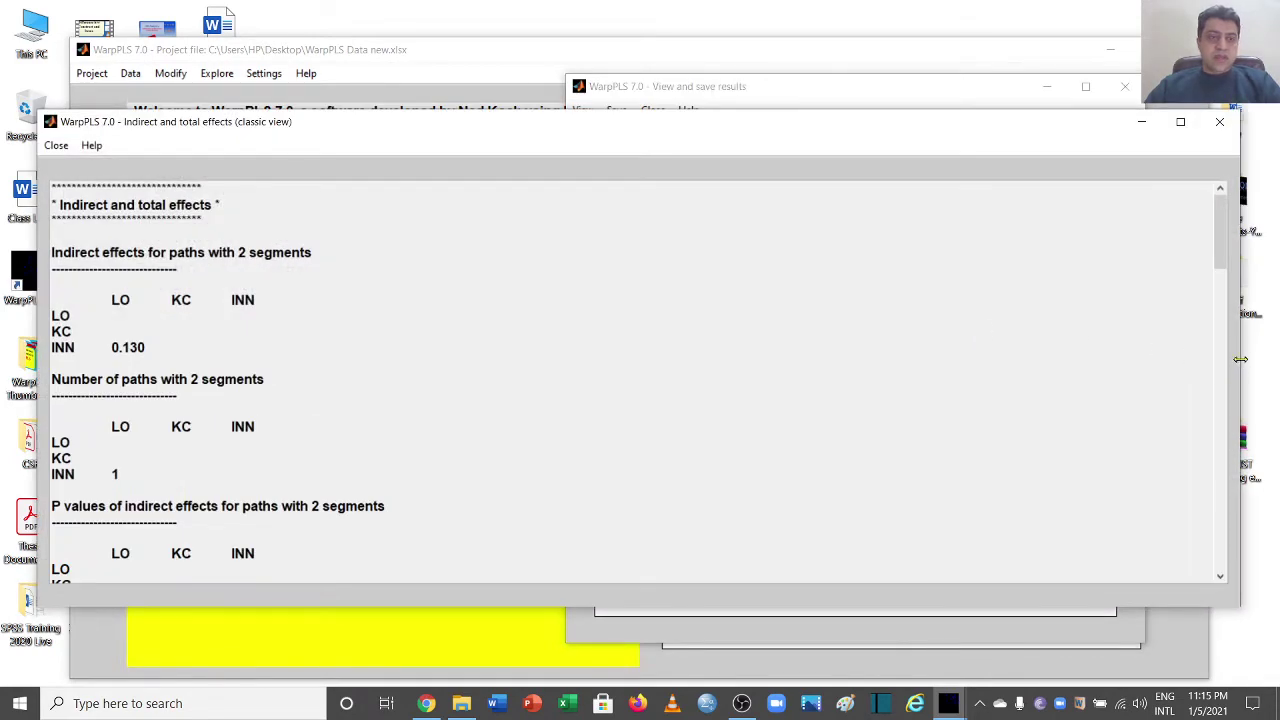
drag(1230, 366, 566, 370)
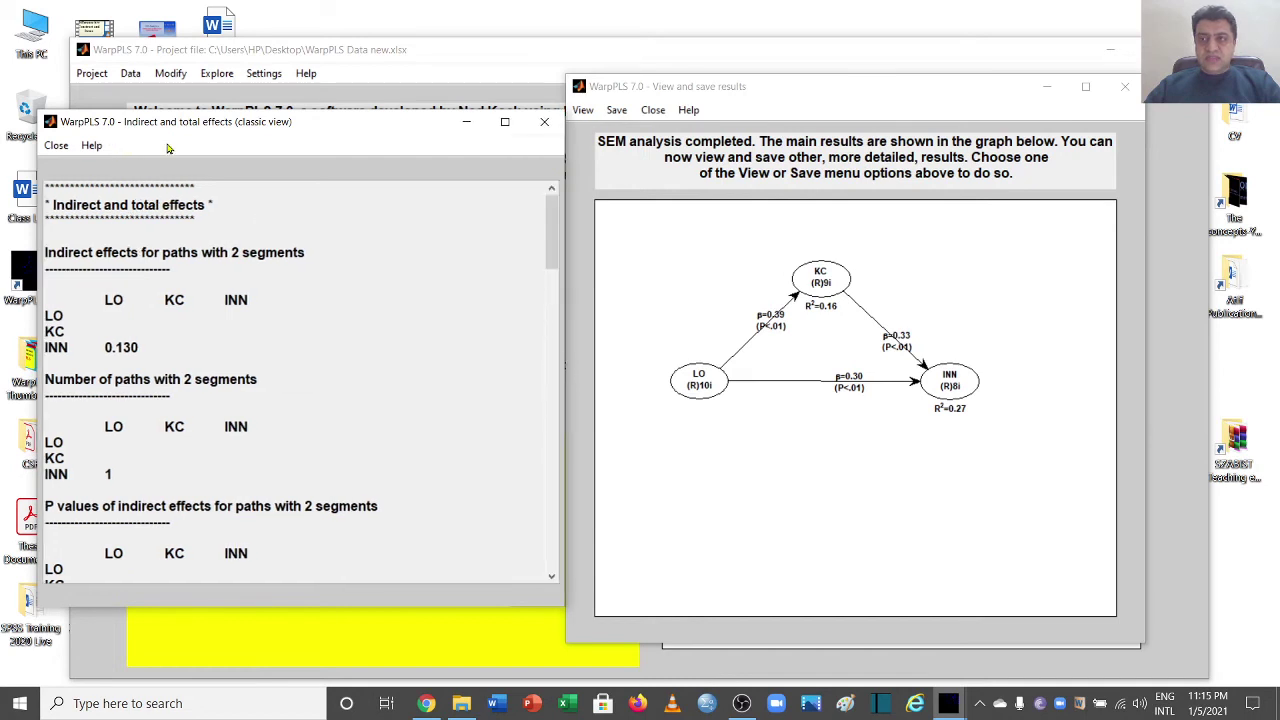